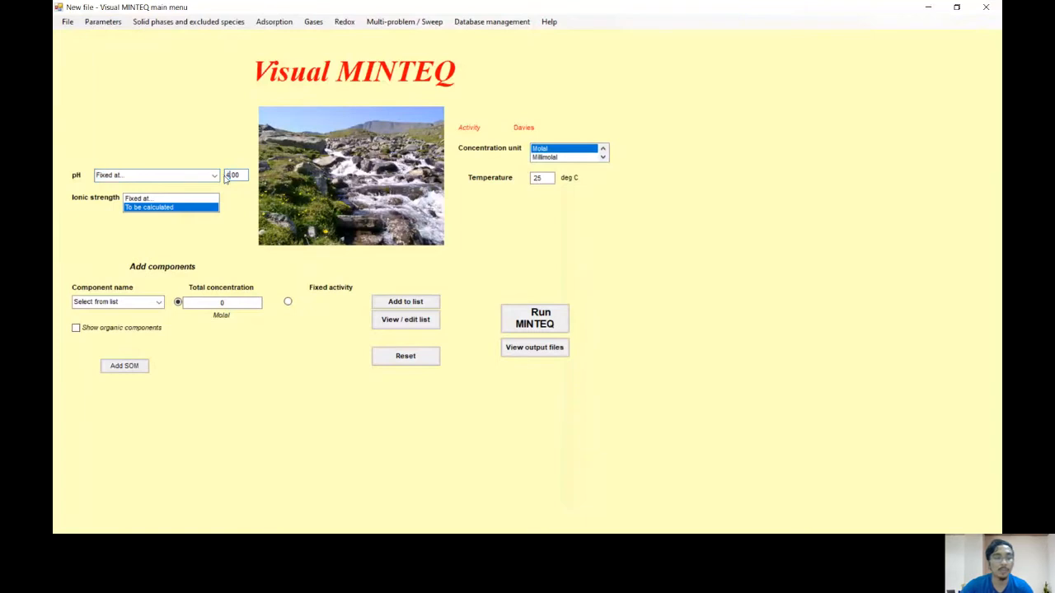
# Step: Fix the pH at 4.00 and the ionic strength at 0.00
pyautogui.write('4')
pyautogui.click(137, 197)
pyautogui.press('BackSpace')
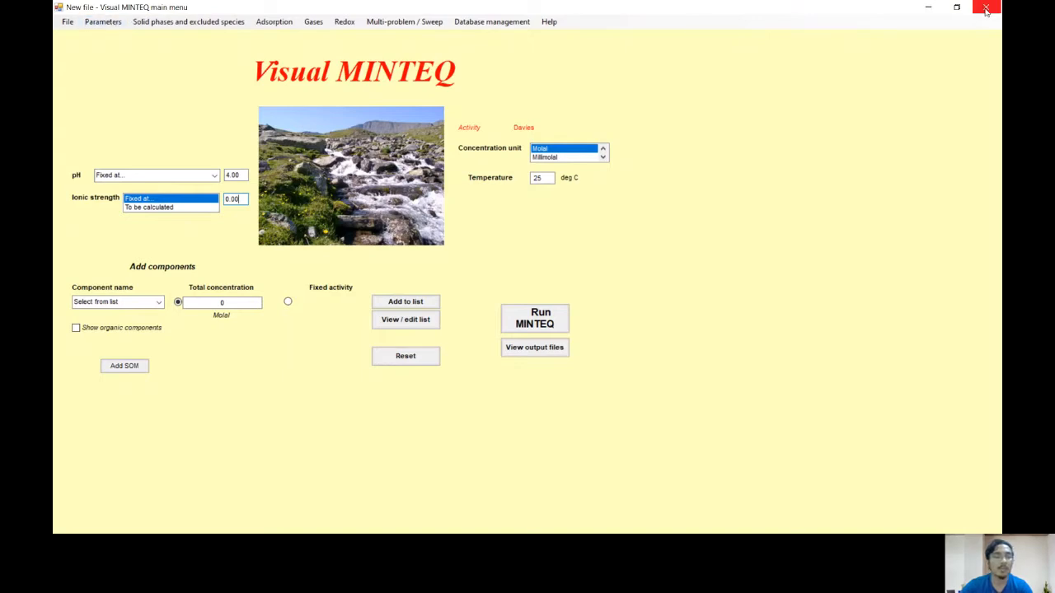
pyautogui.click(111, 22)
pyautogui.moveTo(345, 22)
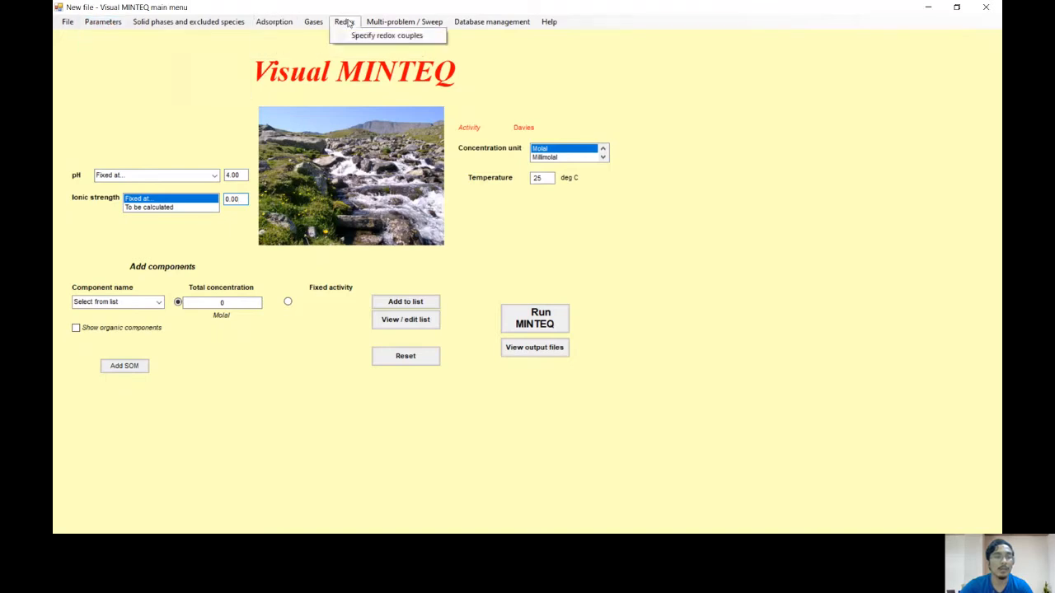
pyautogui.click(155, 303)
pyautogui.scroll(-10, 115, 165)
pyautogui.click(131, 102)
pyautogui.click(228, 303)
# Step: Add component HS-1 to the problem with a total concentration of 0.001 molal
pyautogui.click(161, 305)
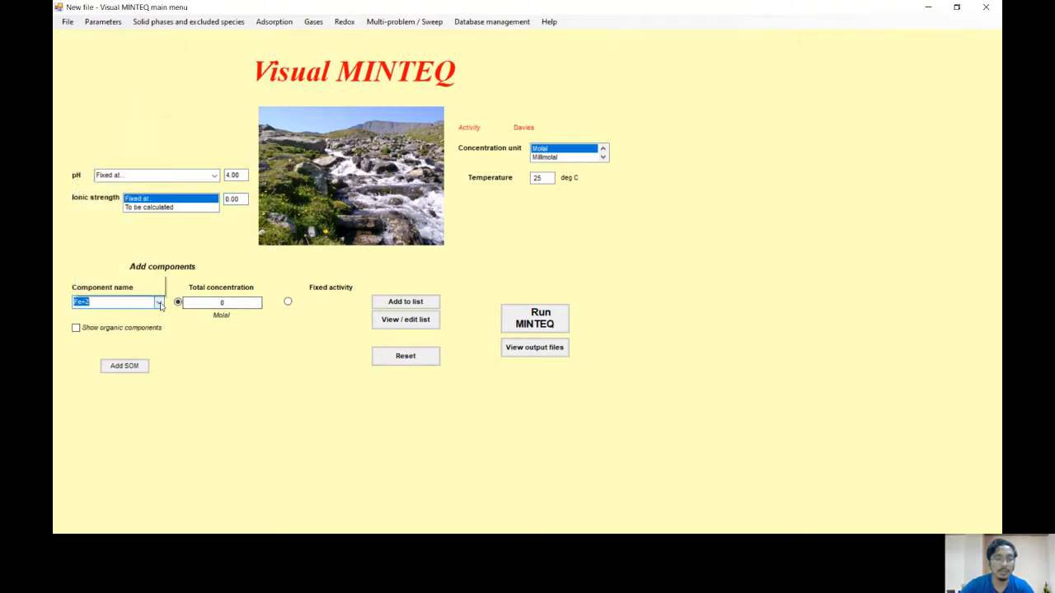
pyautogui.write('h')
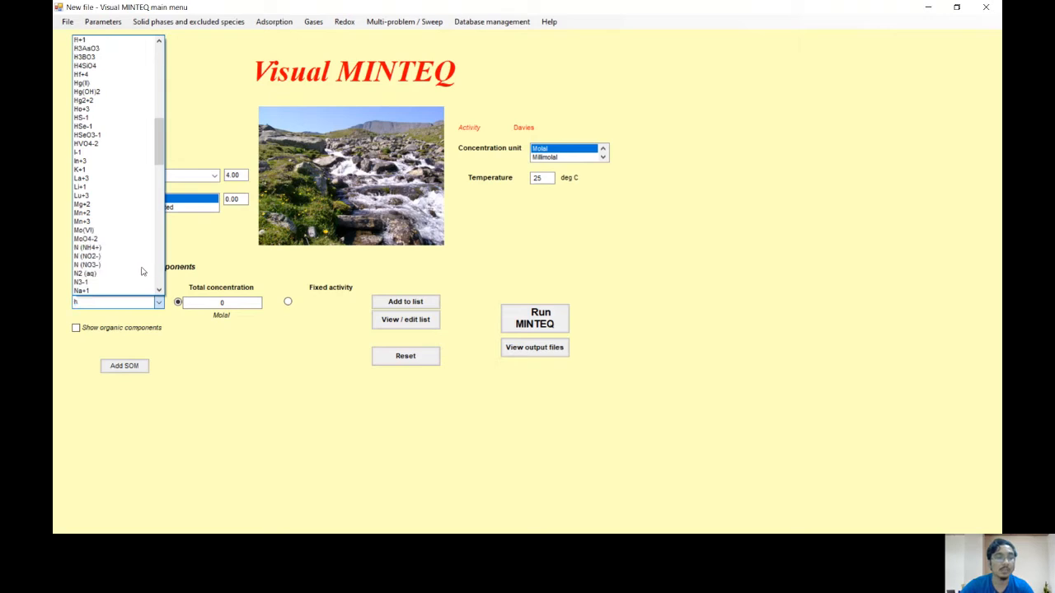
pyautogui.click(103, 119)
pyautogui.click(222, 302)
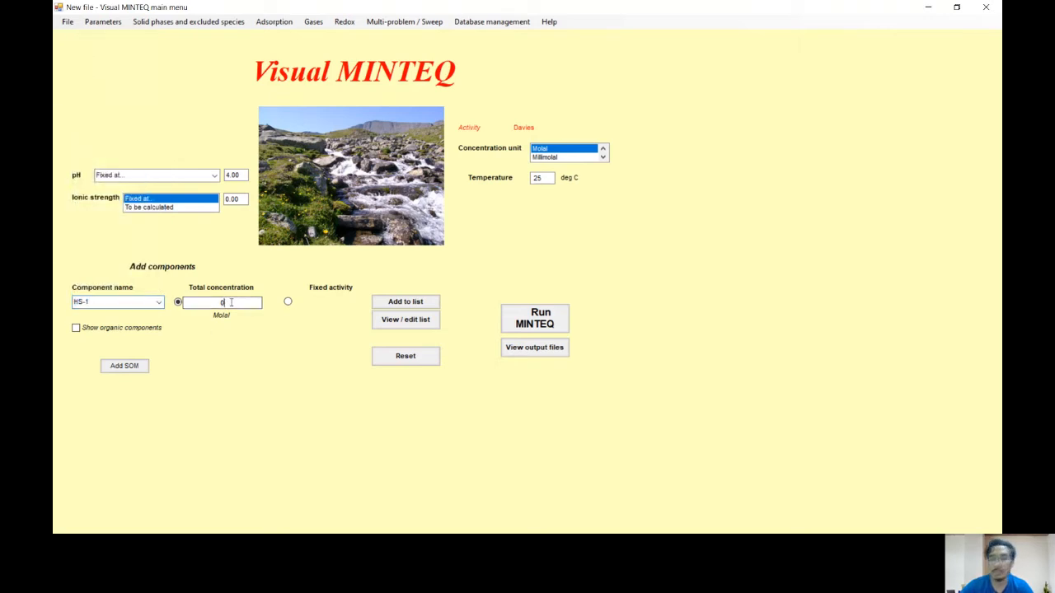
pyautogui.write('0.0')
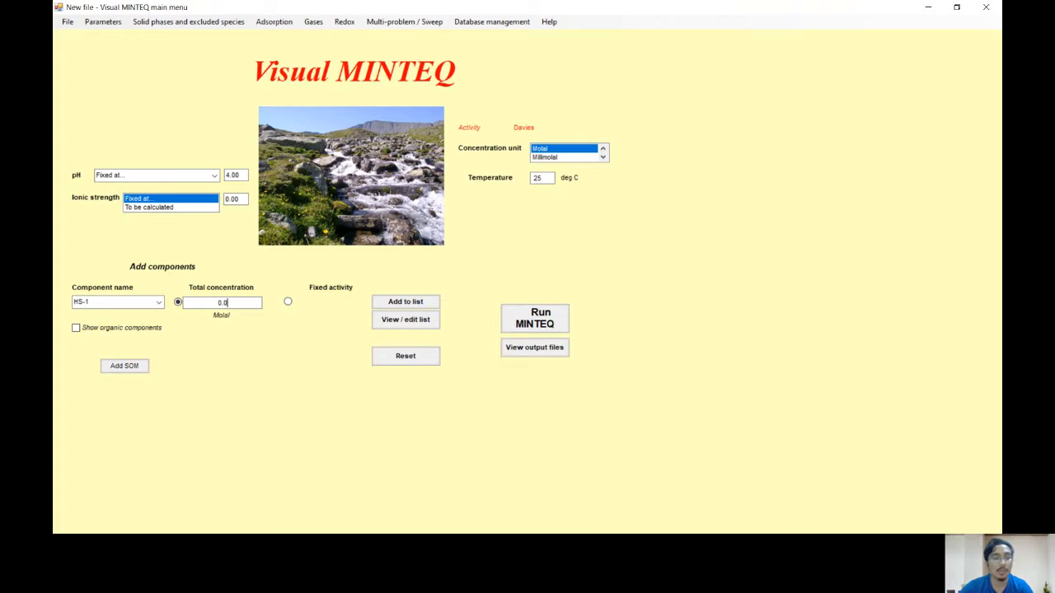
pyautogui.write('01')
pyautogui.click(420, 302)
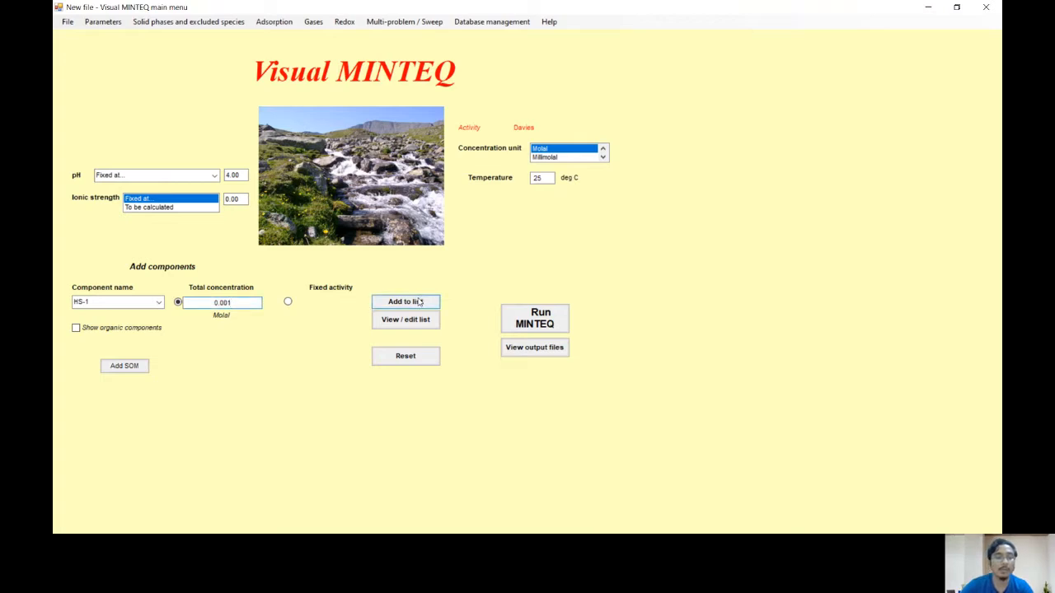
# Step: Add component SO4-2 with a total concentration of 0.001 molal and review the list of components
pyautogui.click(161, 303)
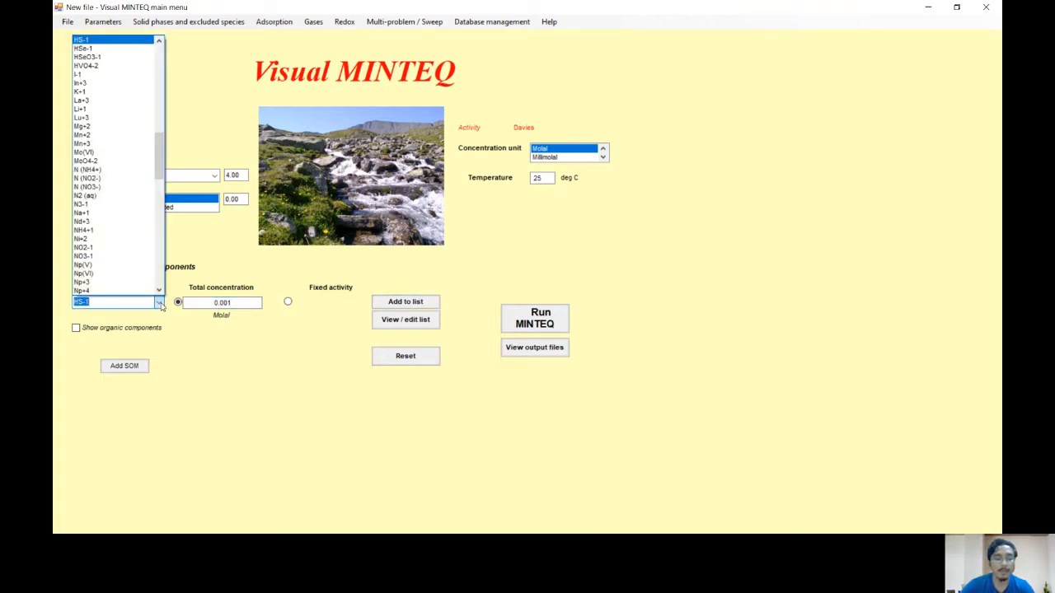
pyautogui.write('so')
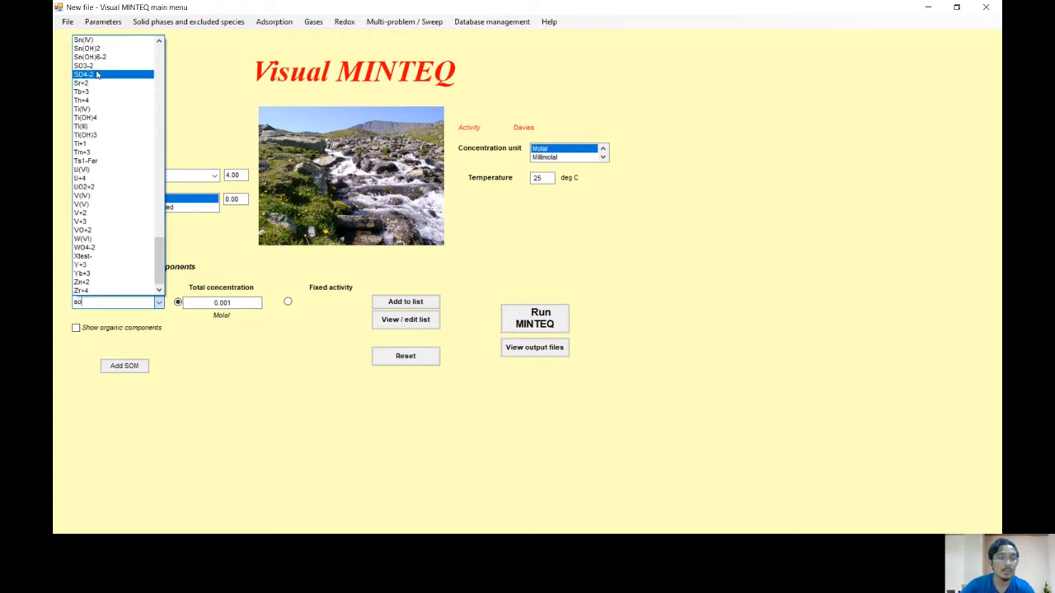
pyautogui.click(96, 75)
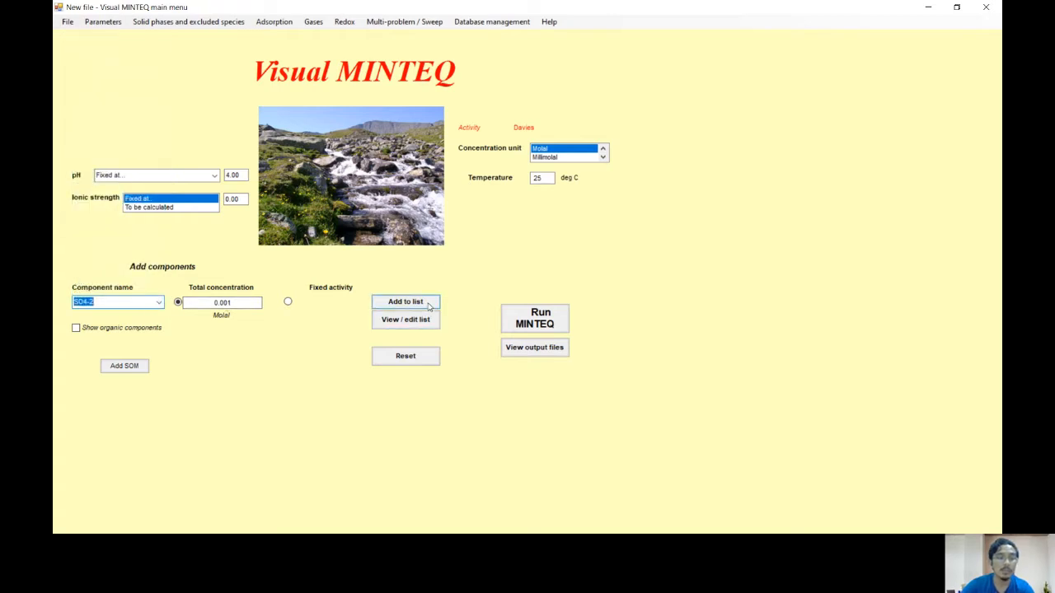
pyautogui.click(426, 304)
pyautogui.click(427, 321)
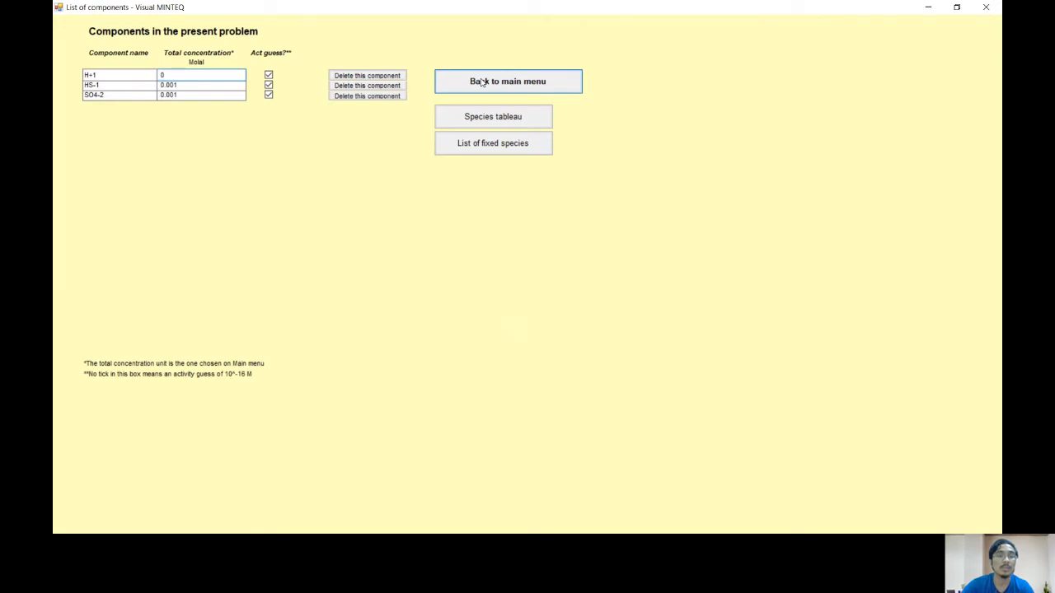
pyautogui.click(483, 82)
# Step: Add the HS-/SO4-2 couple as a fixed-ratio redox couple, accepting its default log Ks and reaction enthalpy
pyautogui.click(345, 22)
pyautogui.click(371, 33)
pyautogui.click(206, 183)
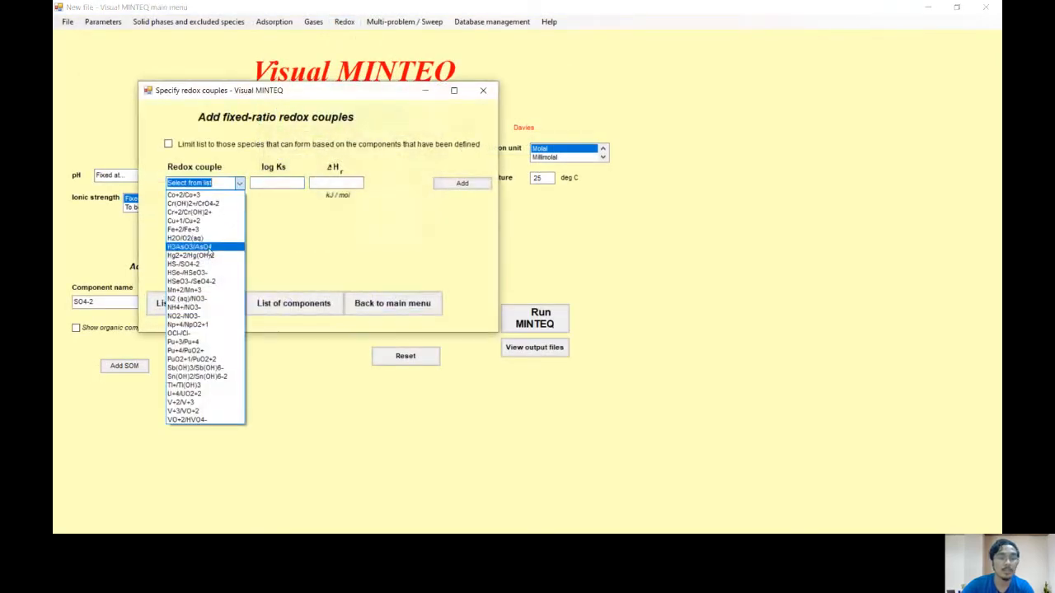
pyautogui.click(199, 264)
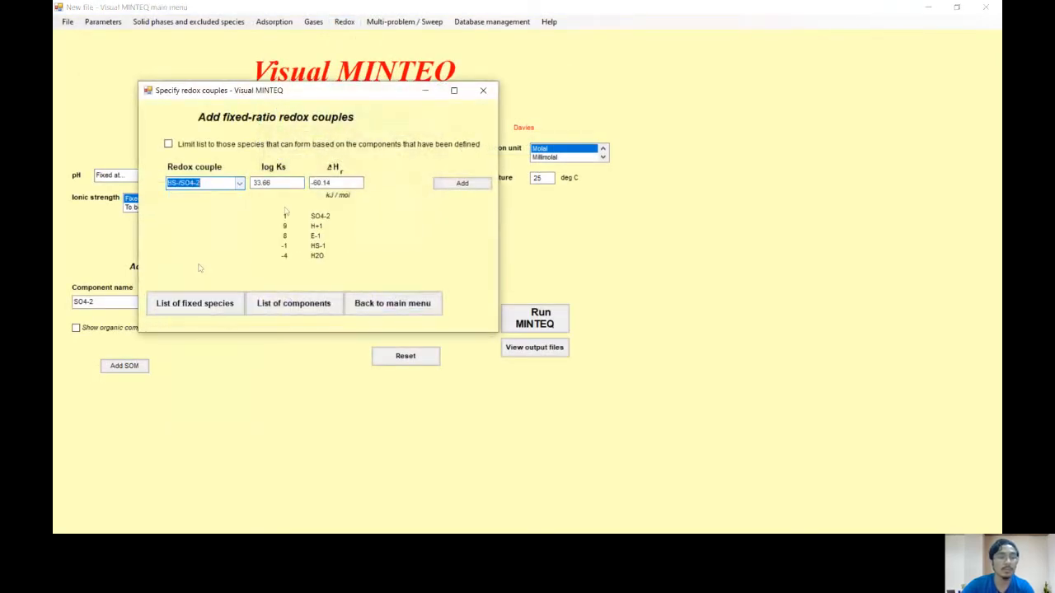
pyautogui.click(456, 186)
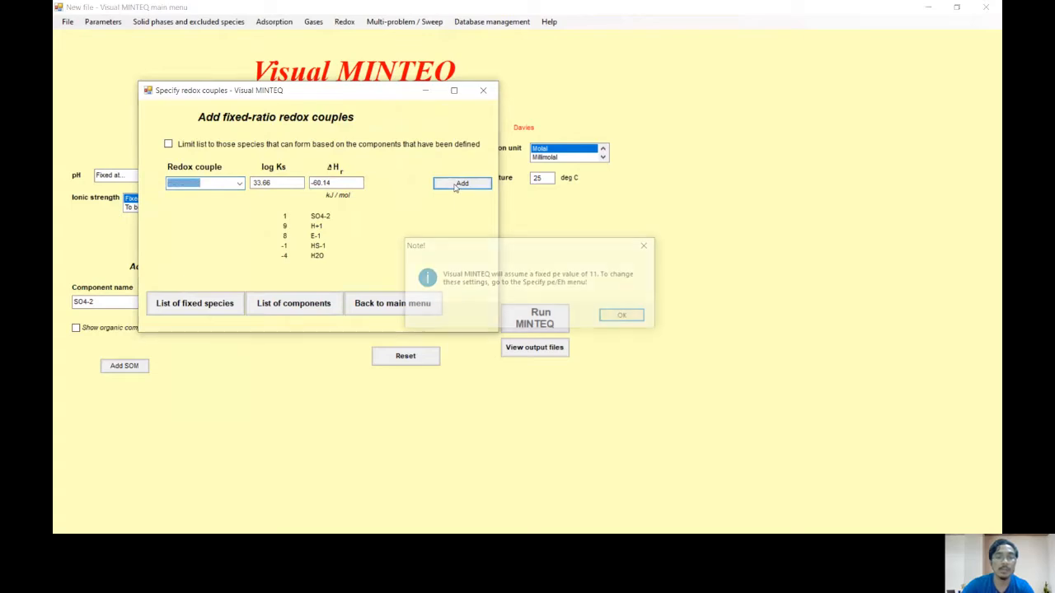
pyautogui.click(637, 317)
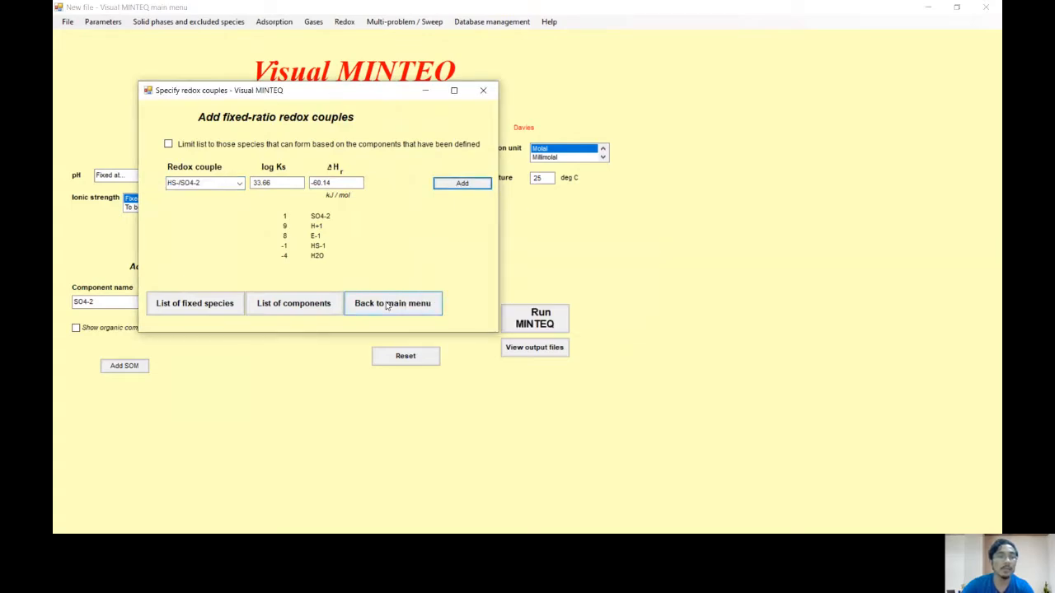
pyautogui.click(387, 304)
# Step: Specify the electron activity as computed pe/Eh with an Eh guess of 0 and save it
pyautogui.click(103, 21)
pyautogui.click(124, 47)
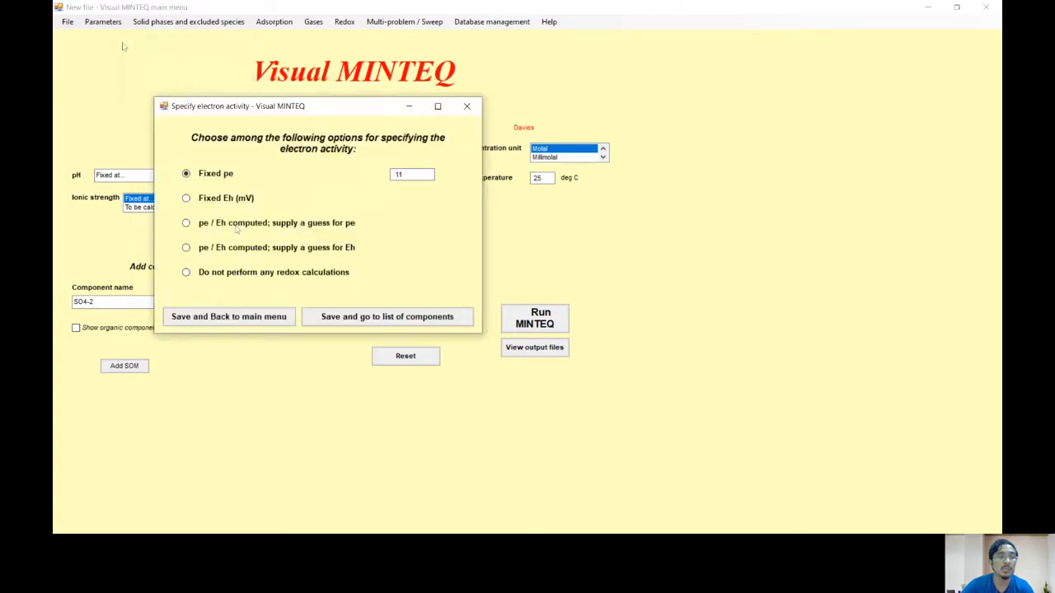
pyautogui.click(119, 25)
pyautogui.click(352, 429)
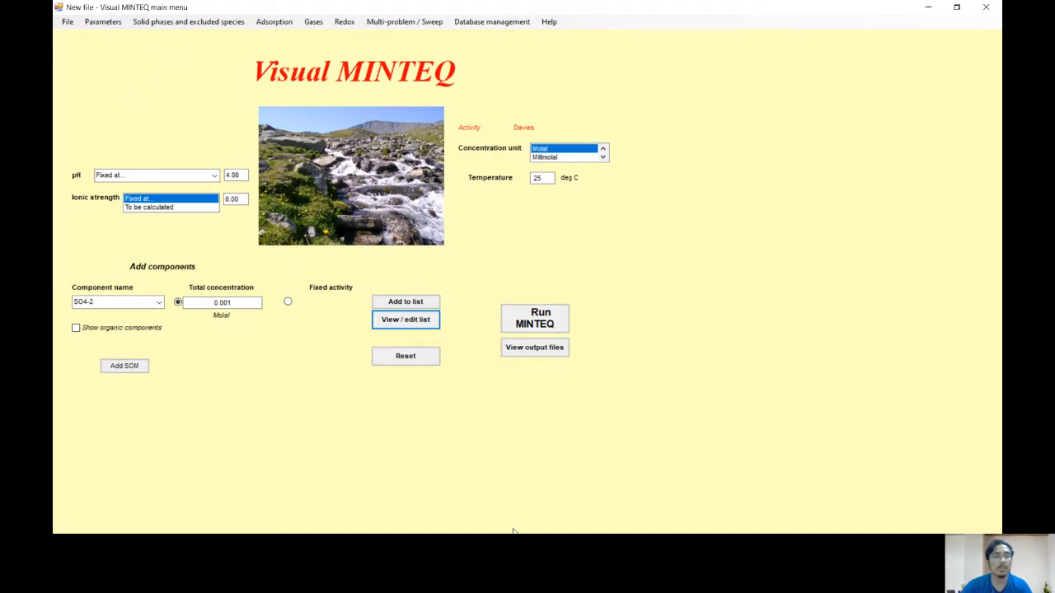
pyautogui.hotkey('alt', 'Tab')
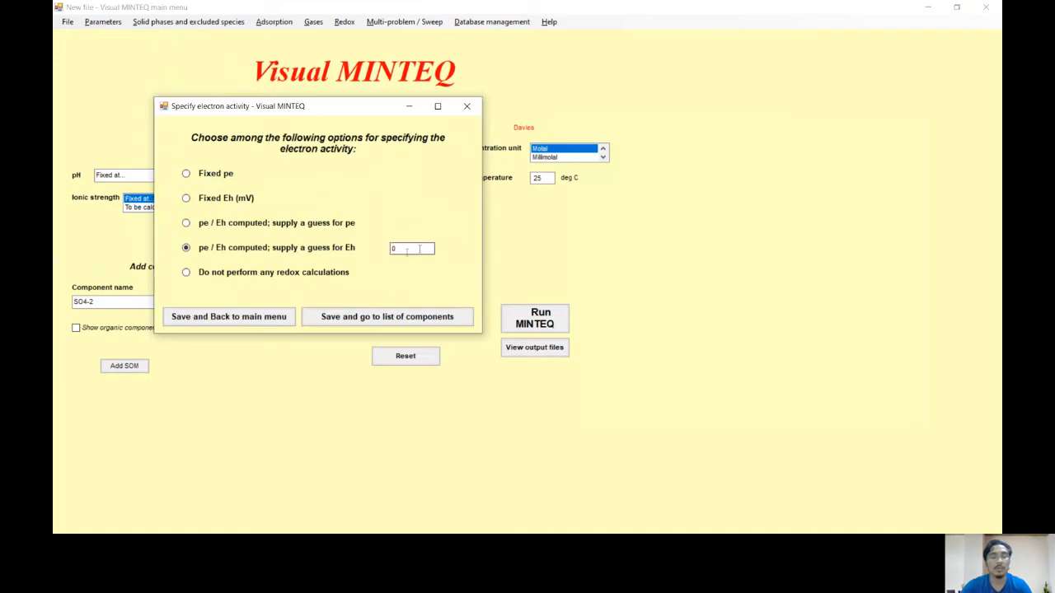
pyautogui.moveTo(419, 250); pyautogui.dragTo(391, 254)
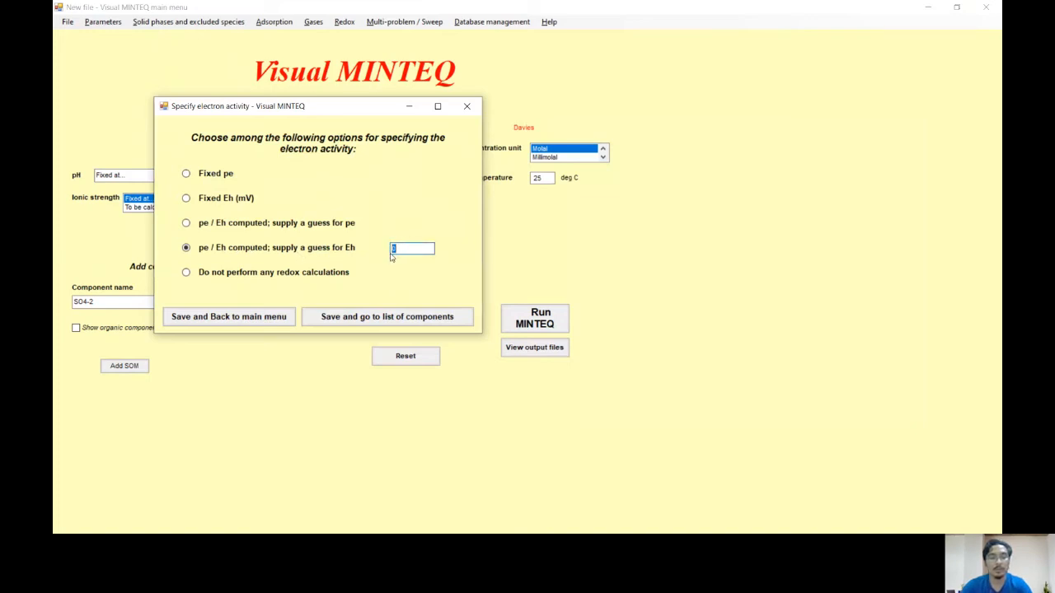
pyautogui.press('BackSpace')
pyautogui.write('1')
pyautogui.press('BackSpace')
pyautogui.write('0')
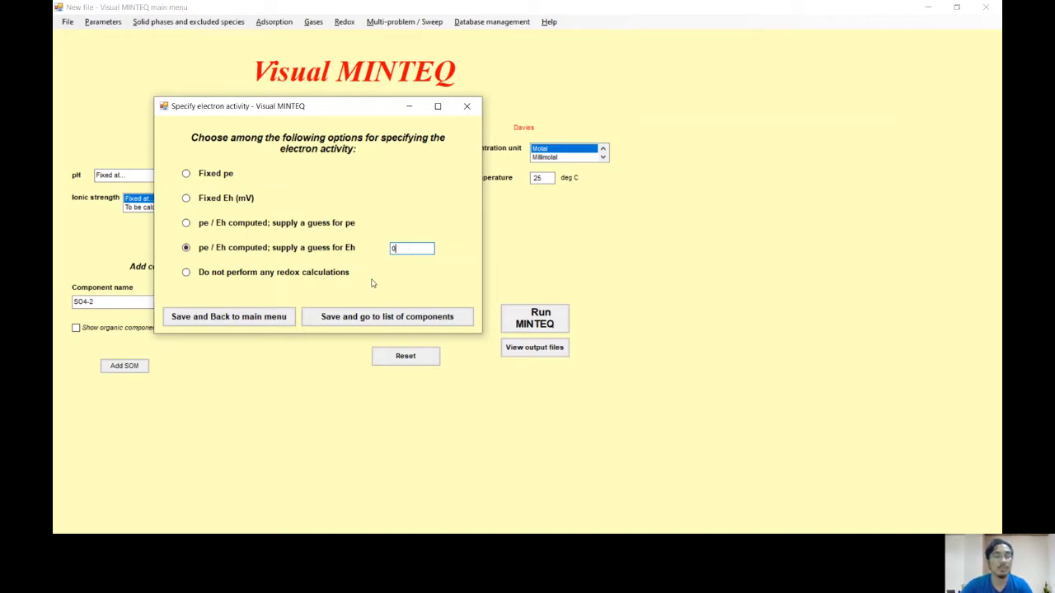
pyautogui.click(238, 320)
# Step: Run the MINTEQ calculation, check the equilibrium pe and Eh in the output, and return to the input menu
pyautogui.click(537, 325)
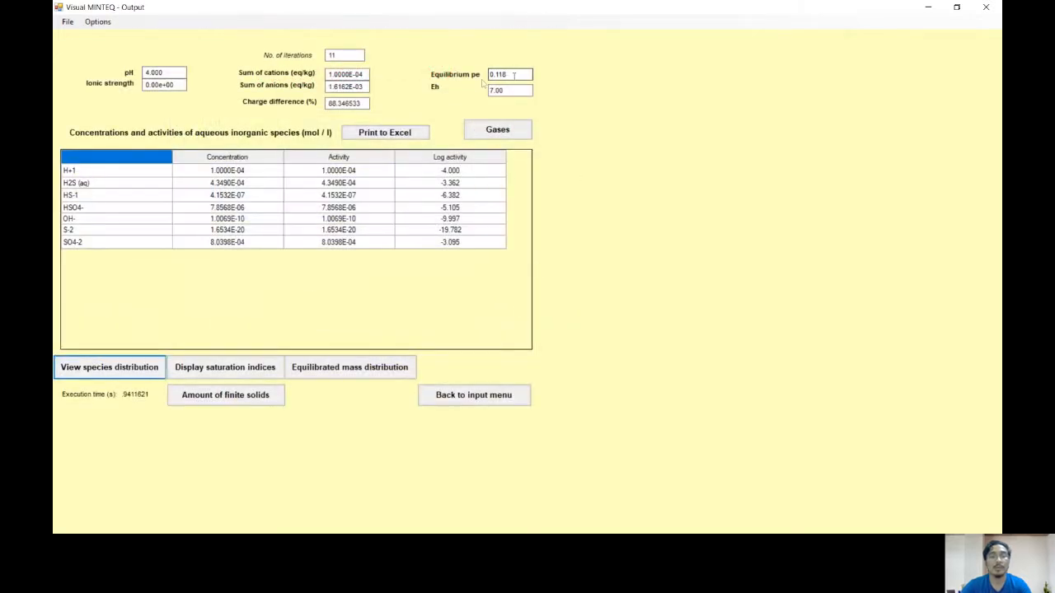
pyautogui.moveTo(489, 75); pyautogui.dragTo(509, 75)
pyautogui.click(510, 75)
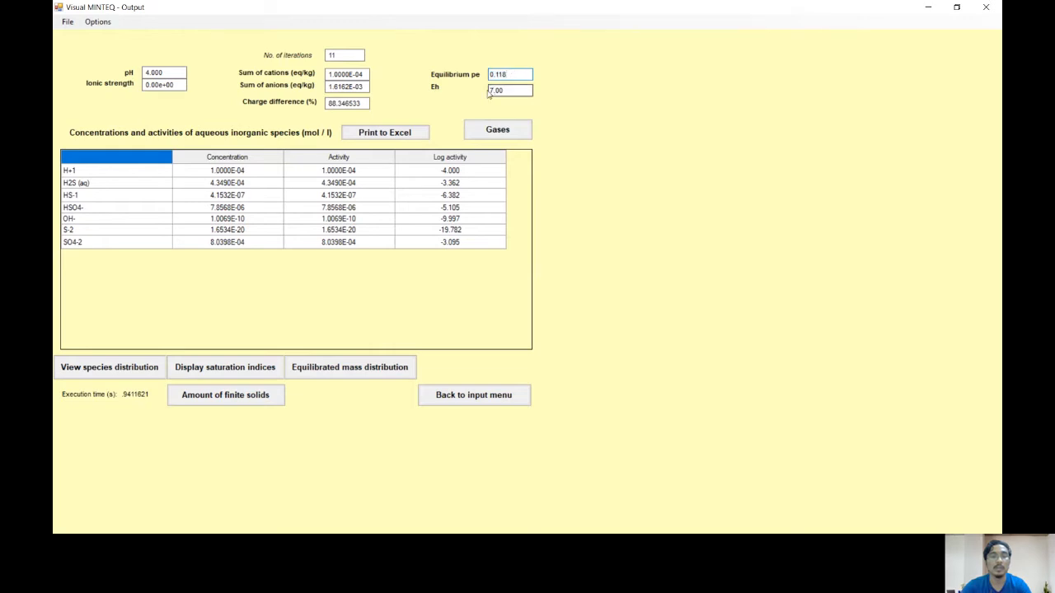
pyautogui.moveTo(491, 91); pyautogui.dragTo(511, 92)
pyautogui.click(513, 93)
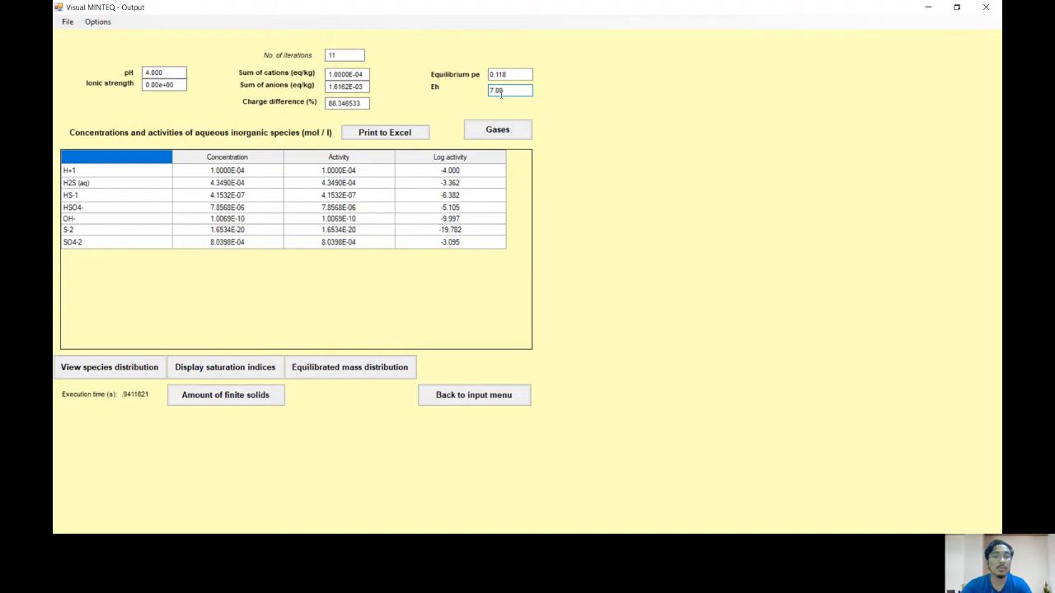
pyautogui.click(473, 397)
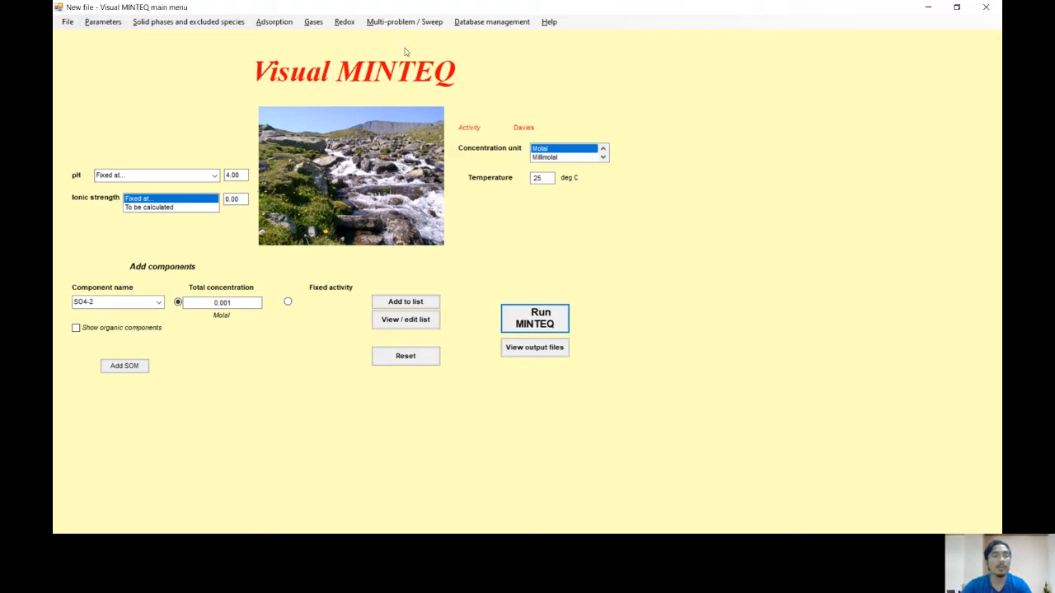
# Step: Change the electron activity option to a fixed Eh of -236 mV and save it
pyautogui.click(112, 23)
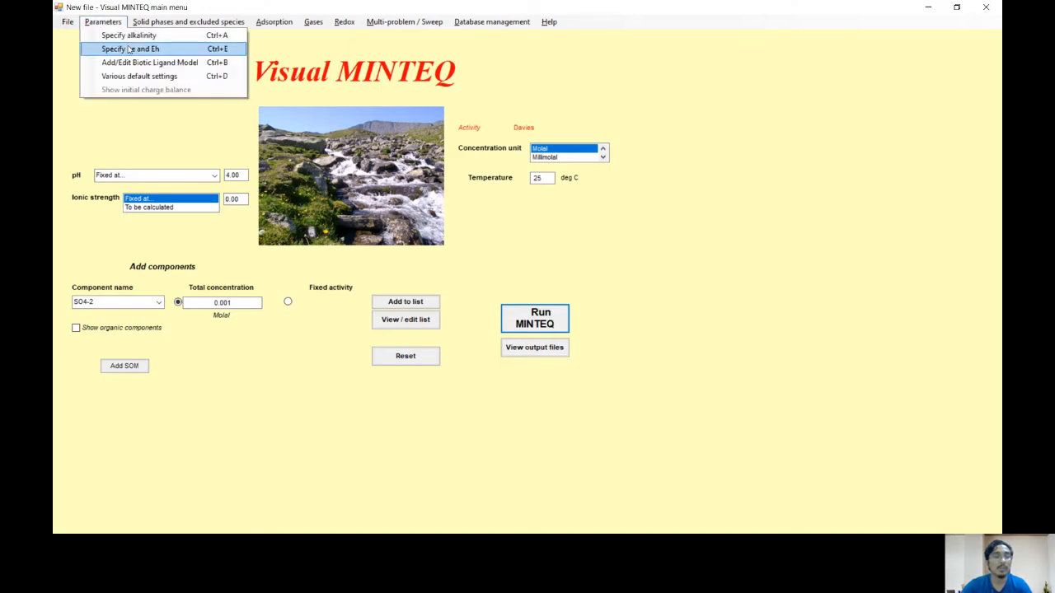
pyautogui.click(130, 50)
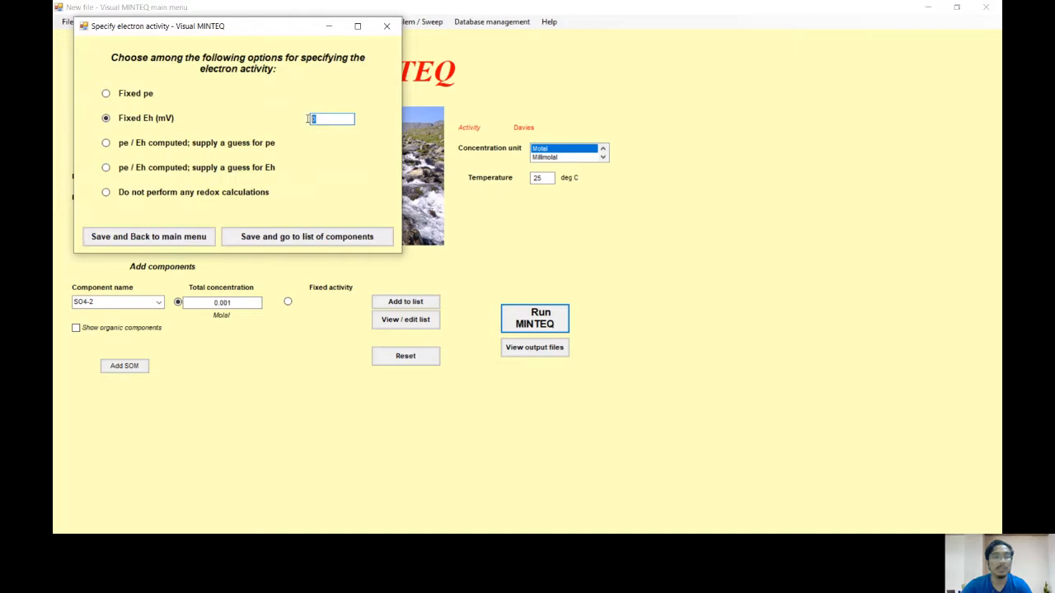
pyautogui.write('-336')
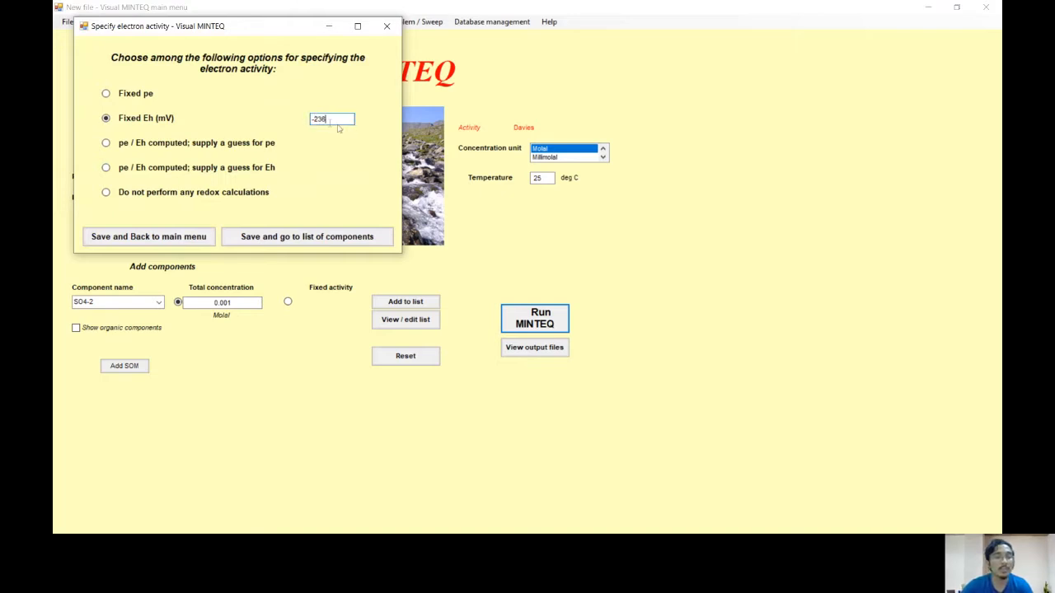
pyautogui.click(198, 239)
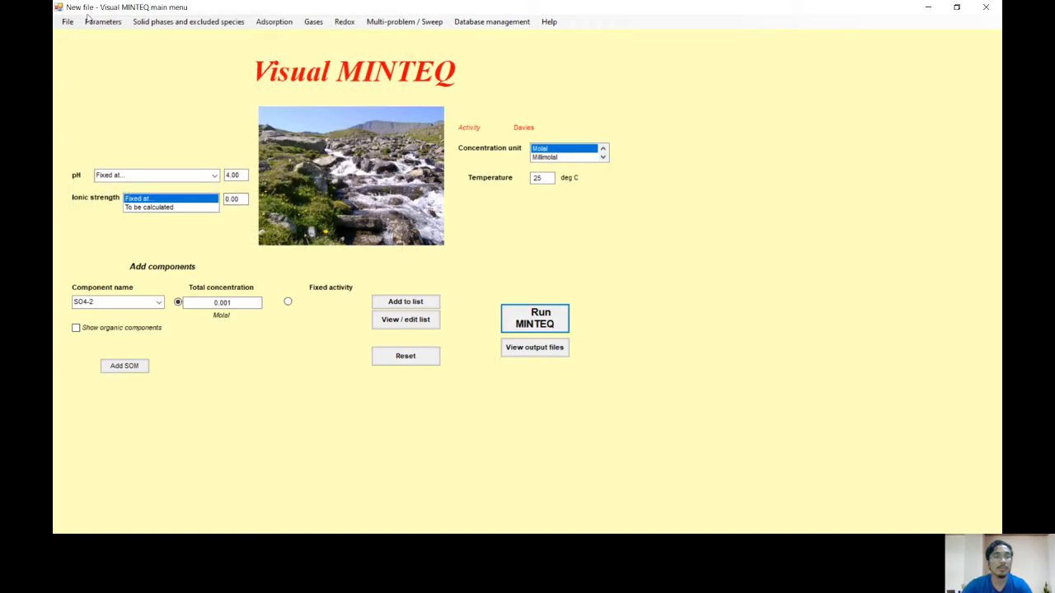
# Step: Start specifying a finite solid phase and choose Mackinawite as the solid
pyautogui.click(144, 25)
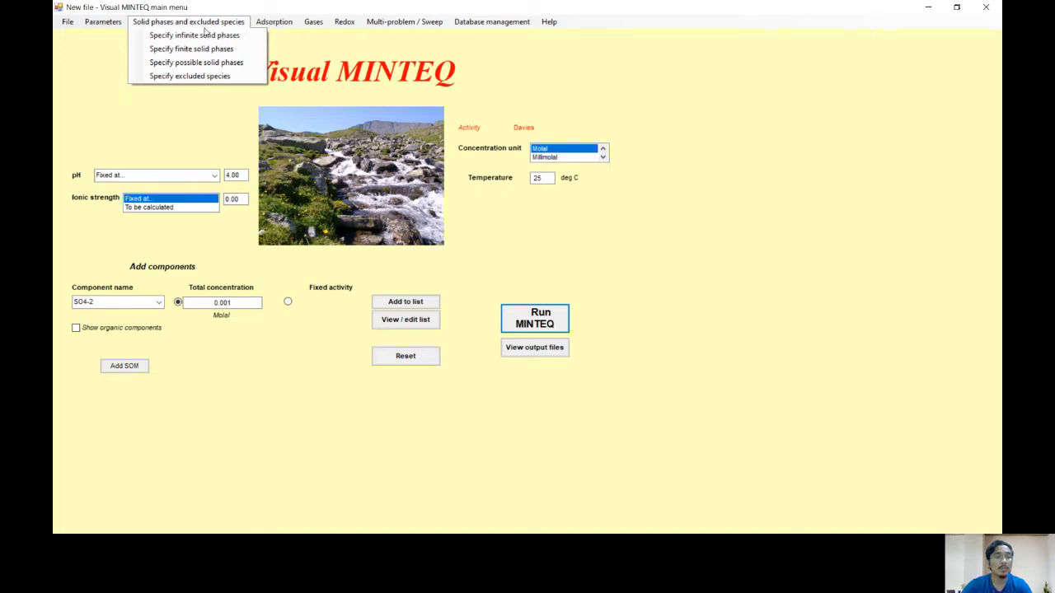
pyautogui.click(231, 50)
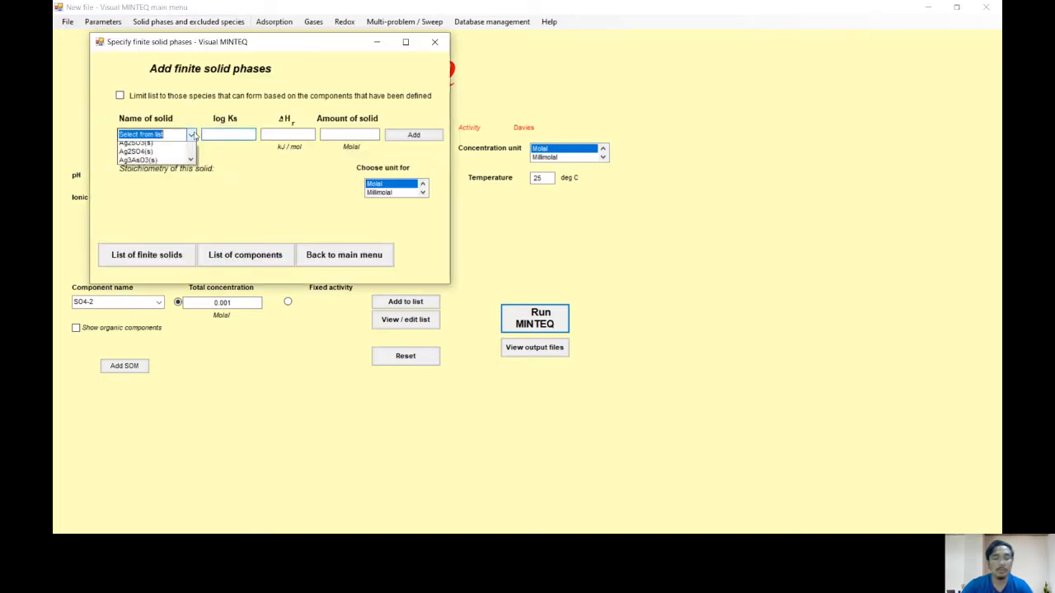
pyautogui.click(194, 135)
pyautogui.write('m')
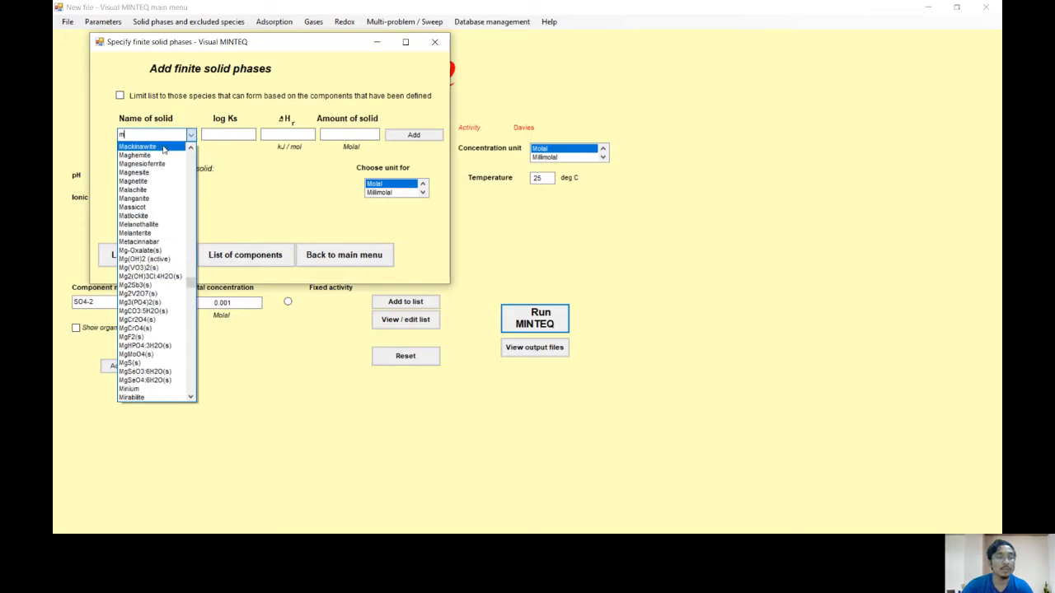
pyautogui.press('Return')
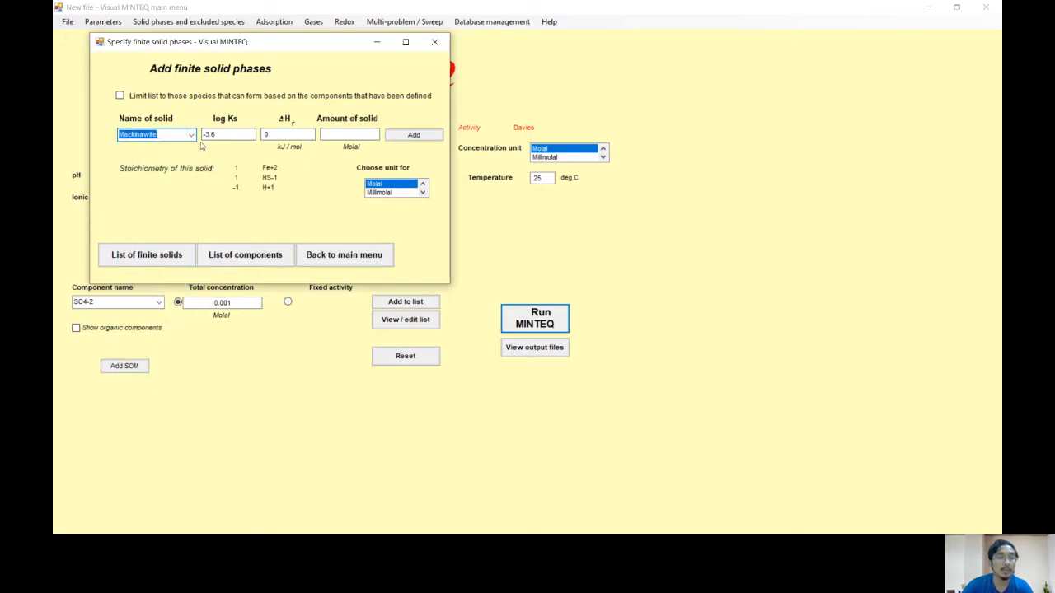
pyautogui.click(368, 135)
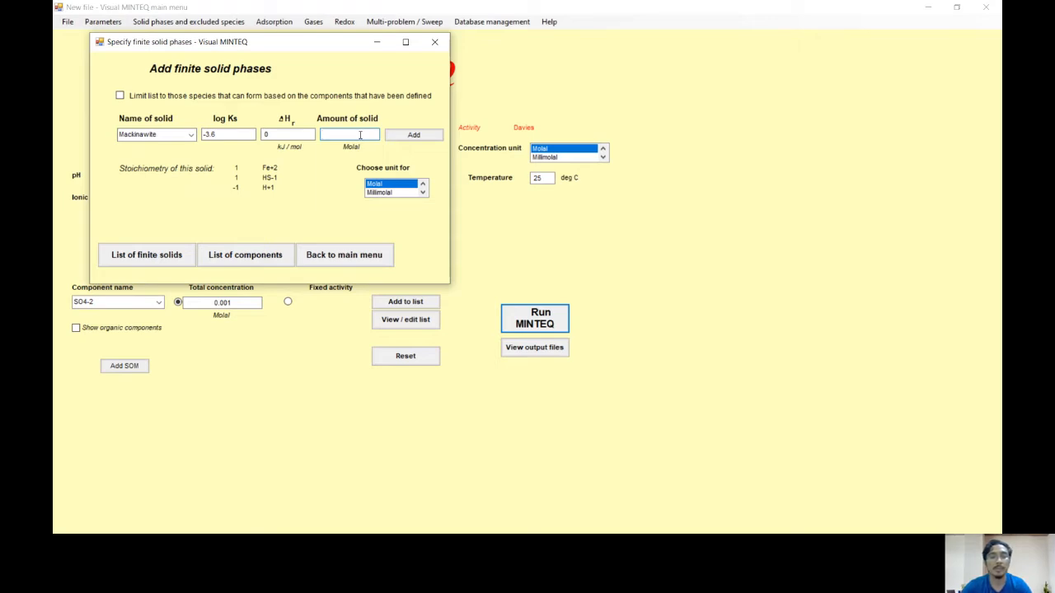
# Step: Switch to the browser to check the molecular weight of mackinawite, and return to Visual MINTEQ
pyautogui.hotkey('alt', 'Tab')
pyautogui.hotkey('alt', 'Tab')
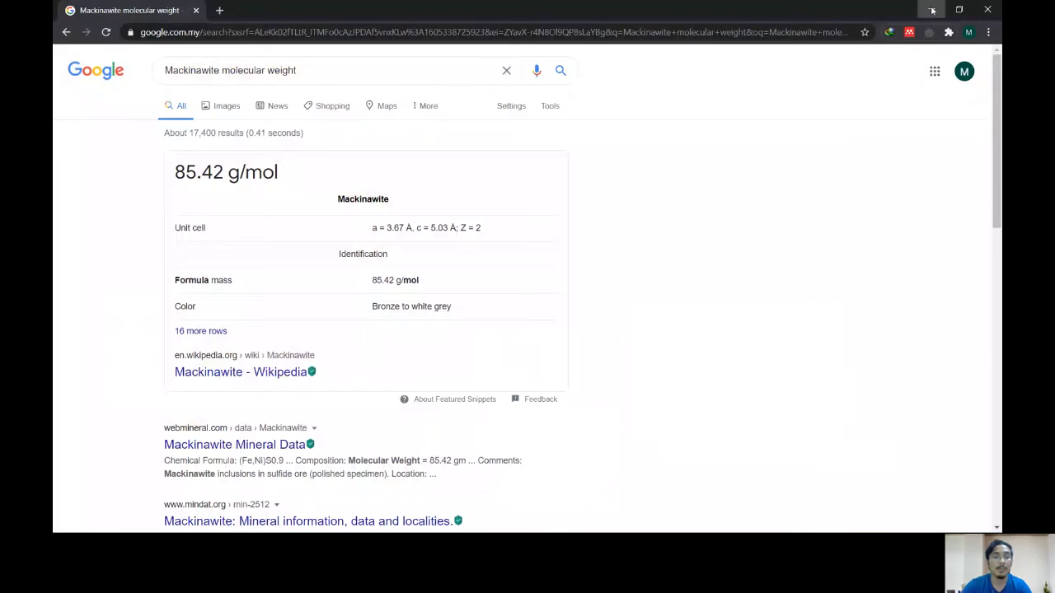
pyautogui.click(933, 10)
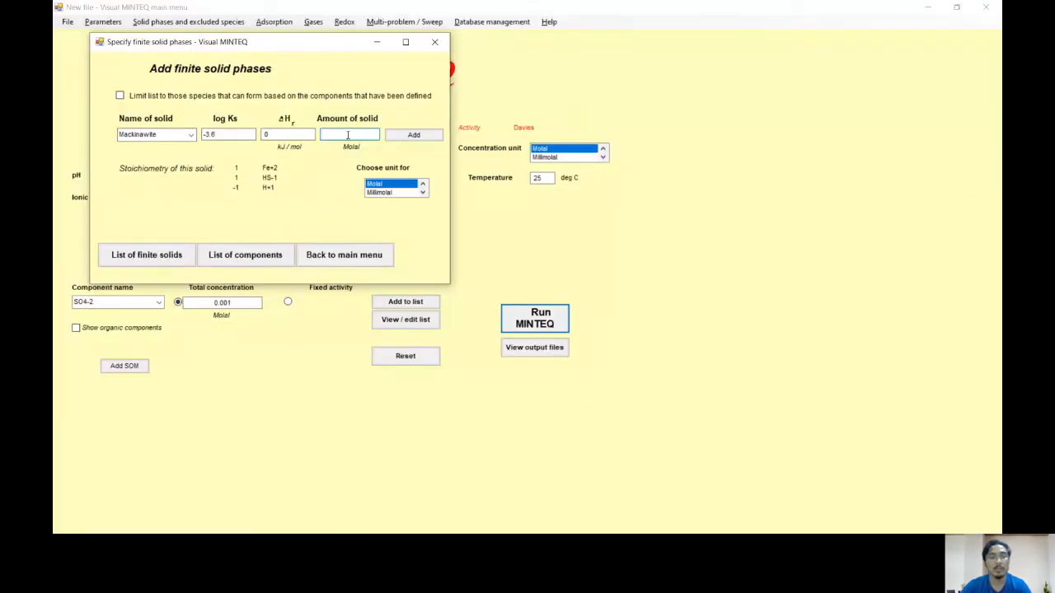
# Step: Add mackinawite as a finite solid with an amount of 0.0117 molal, check the finite solids list, and return to the main menu
pyautogui.write('0.')
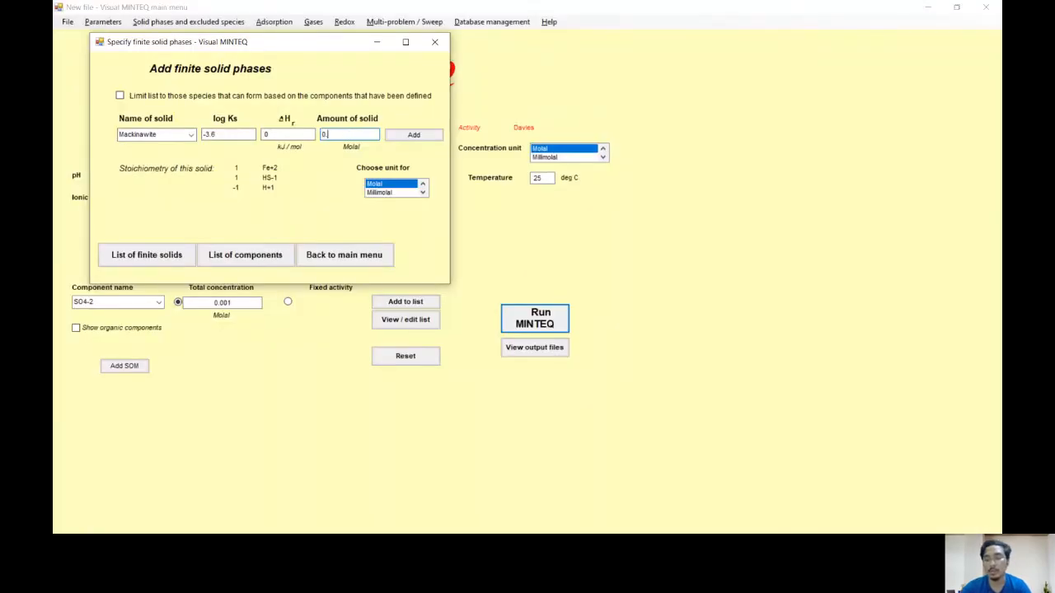
pyautogui.write('0117')
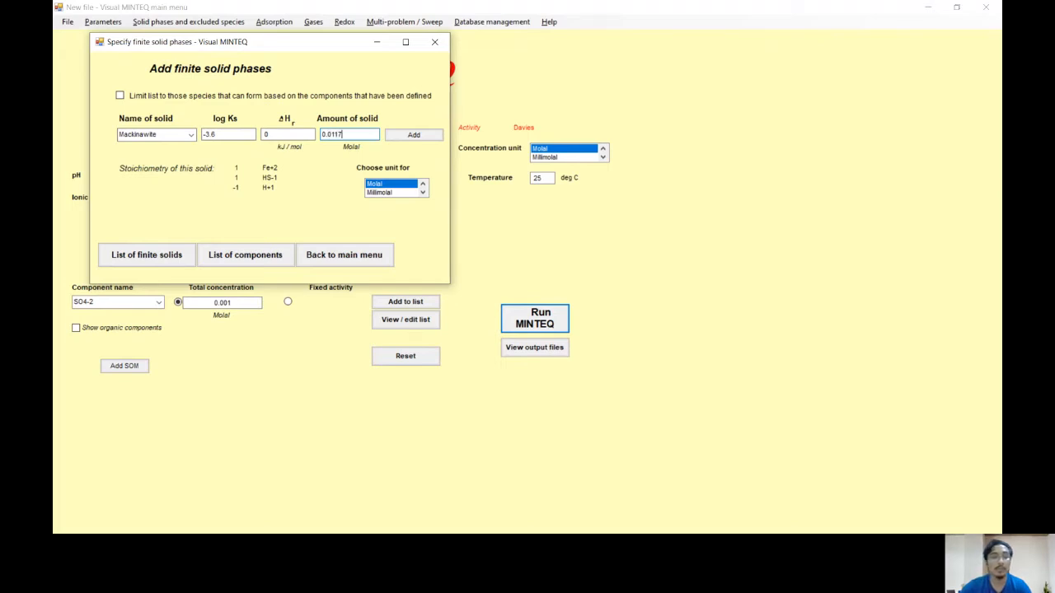
pyautogui.click(414, 135)
pyautogui.click(145, 254)
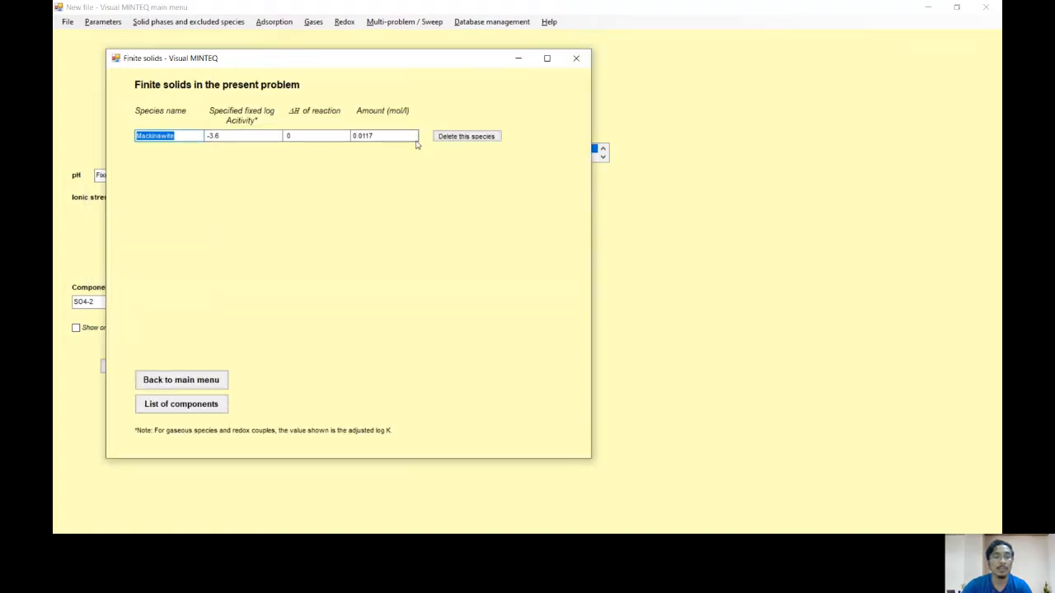
pyautogui.click(196, 382)
# Step: Add Ferrihydrite as a possible solid phase, check the list of possible species, and return to the main menu
pyautogui.click(188, 23)
pyautogui.click(229, 85)
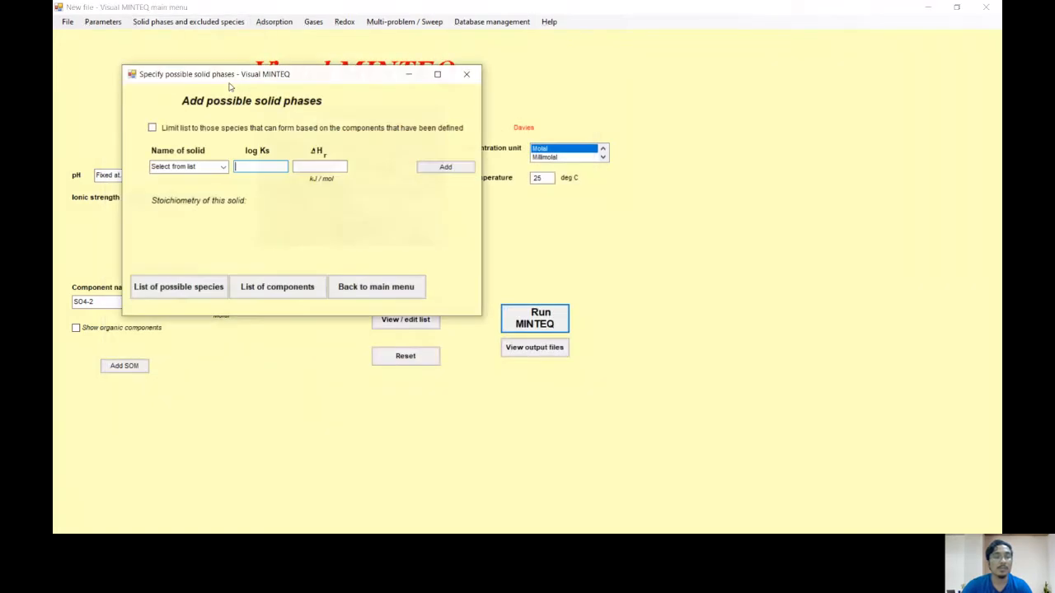
pyautogui.click(223, 168)
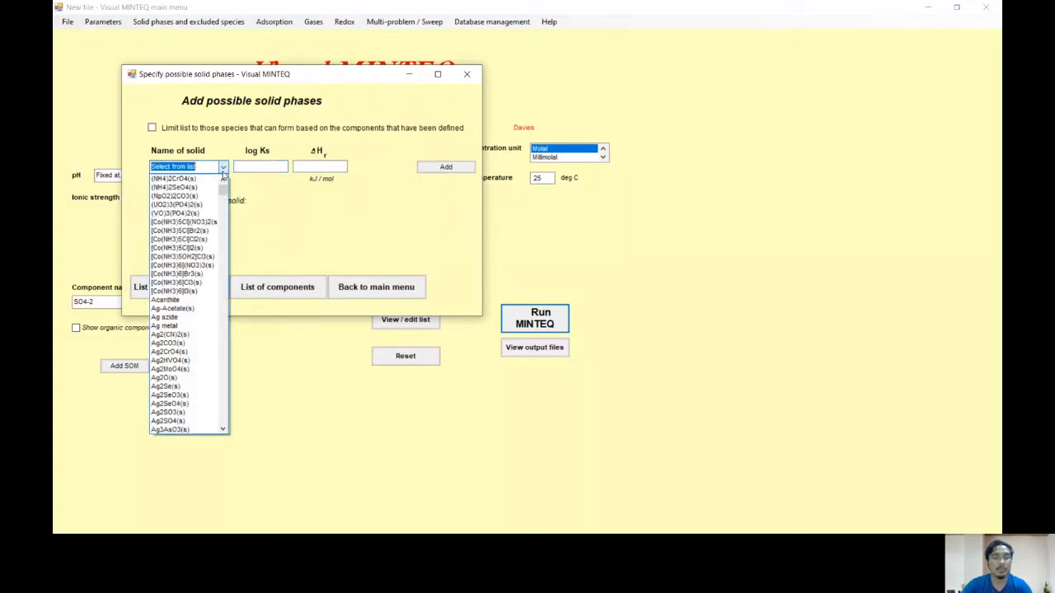
pyautogui.write('ferr')
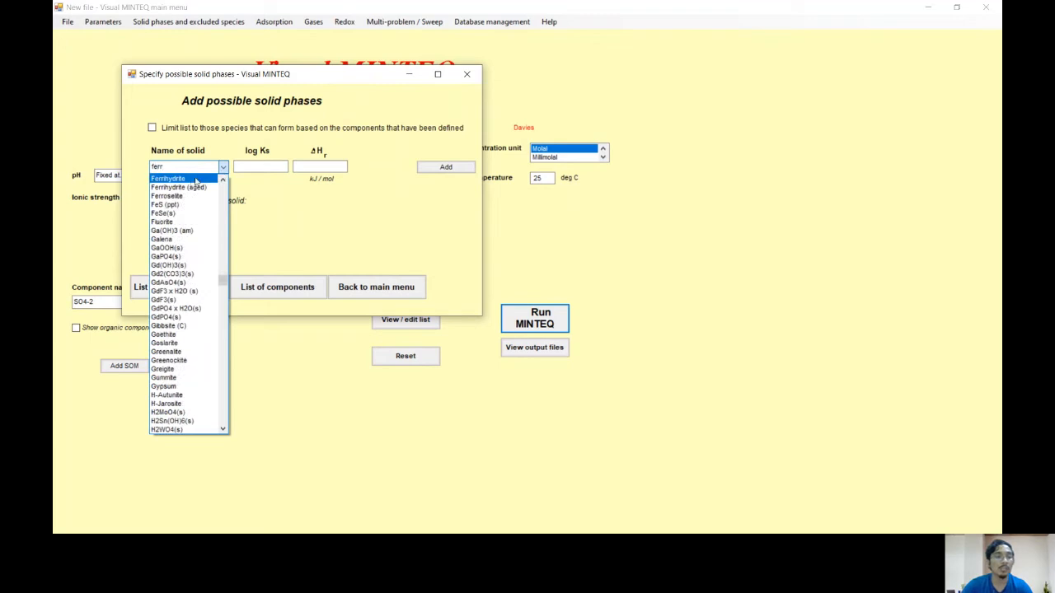
pyautogui.click(180, 179)
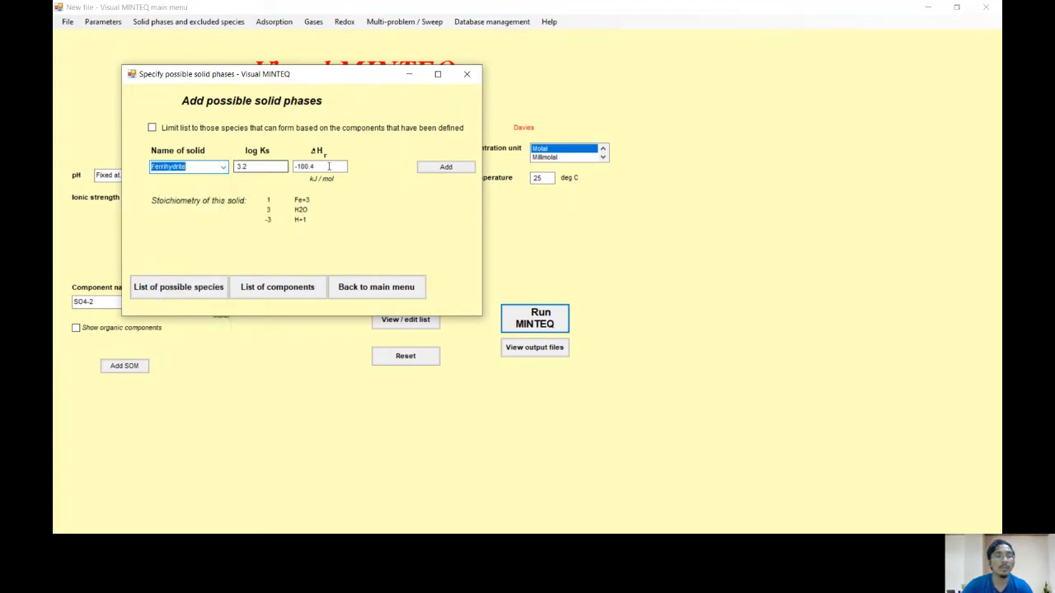
pyautogui.click(444, 168)
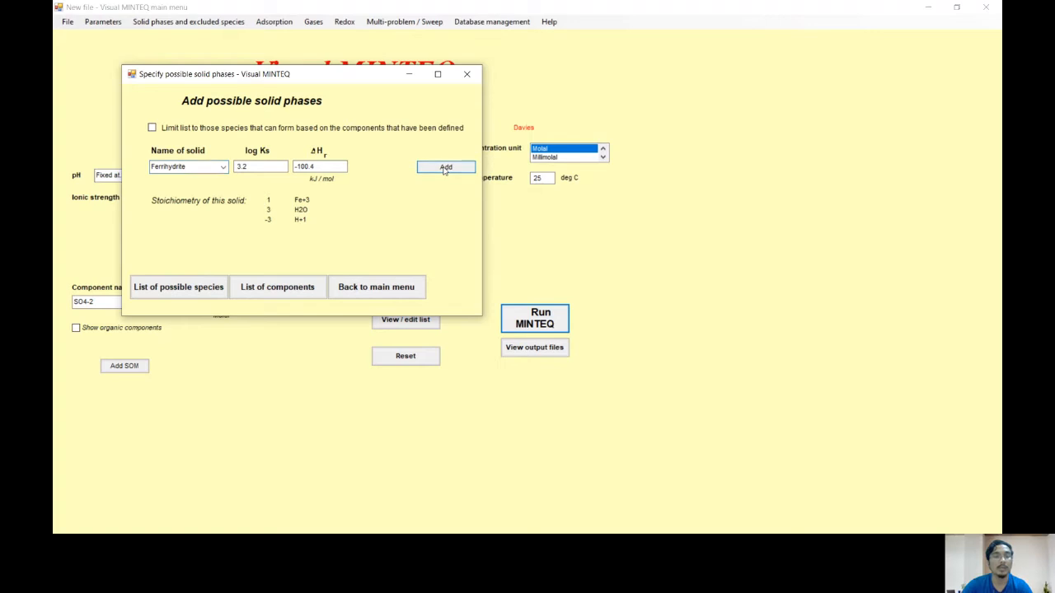
pyautogui.click(198, 292)
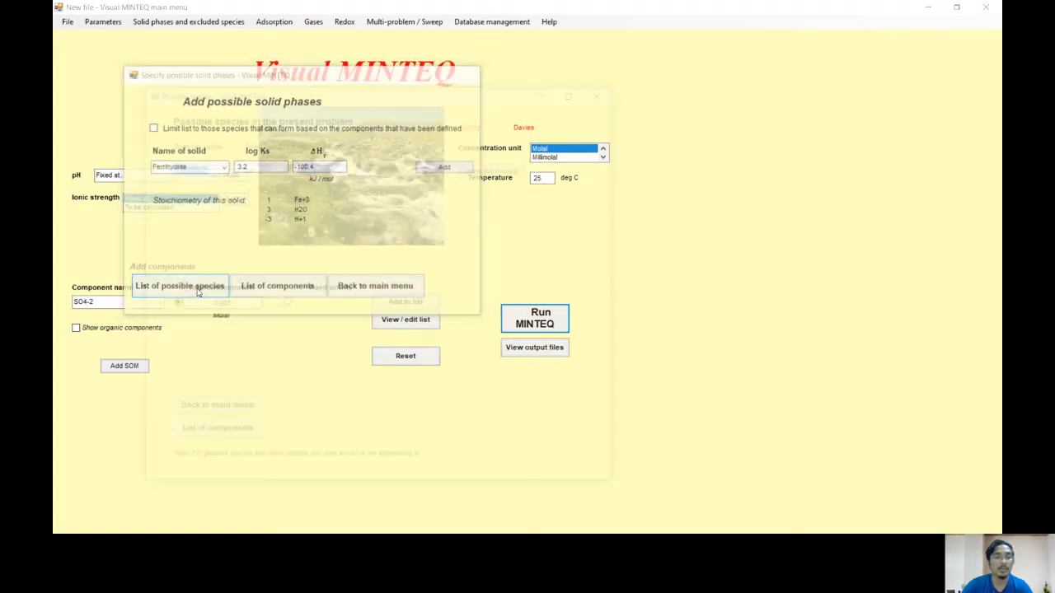
pyautogui.click(190, 413)
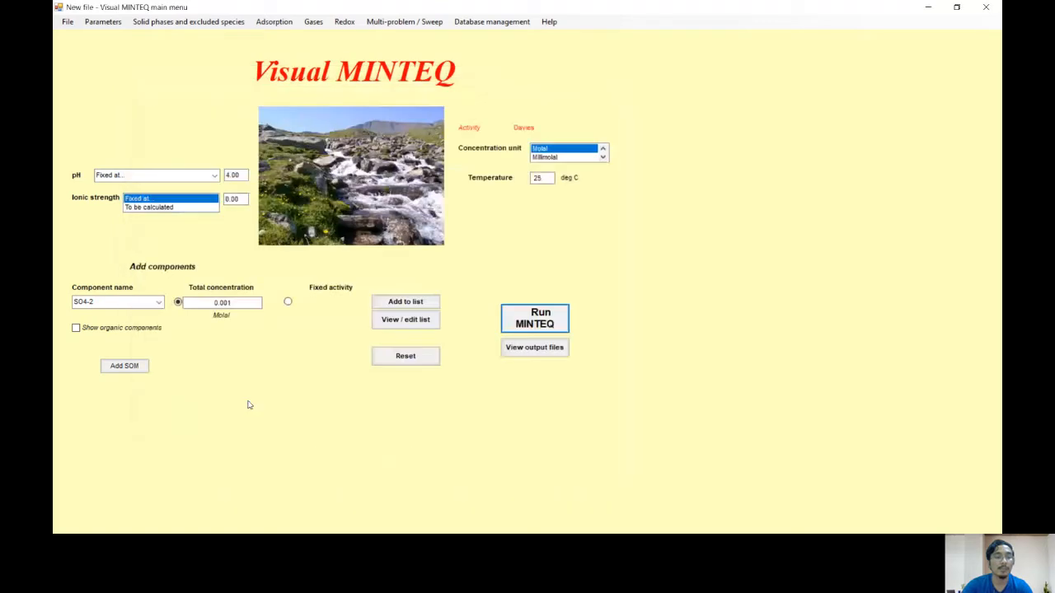
# Step: Set up a pH sweep starting at 4 with an increment of 0.5 and 19 problems
pyautogui.click(385, 22)
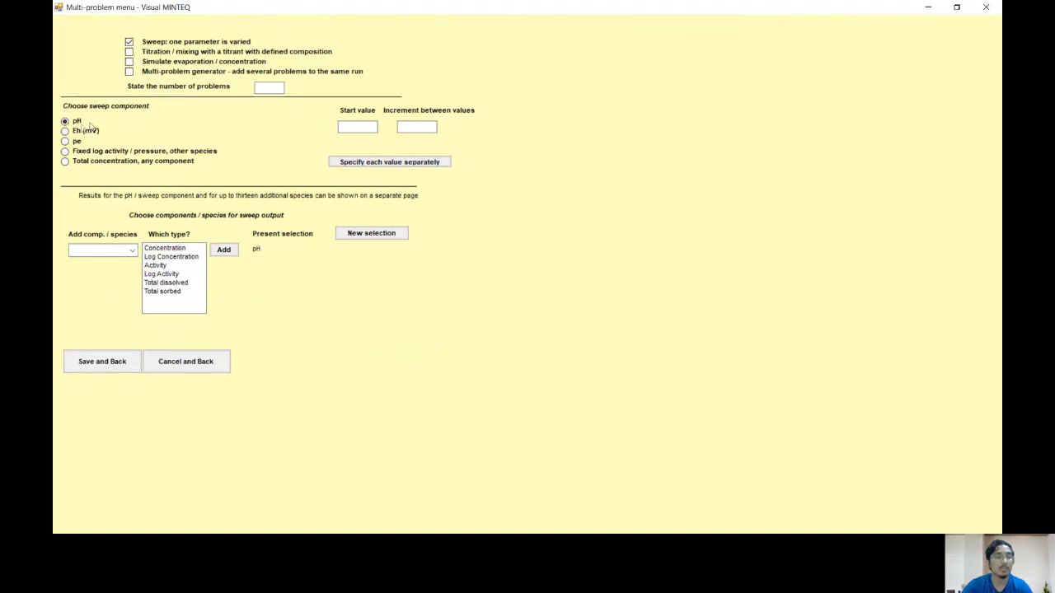
pyautogui.click(369, 126)
pyautogui.write('4')
pyautogui.click(417, 128)
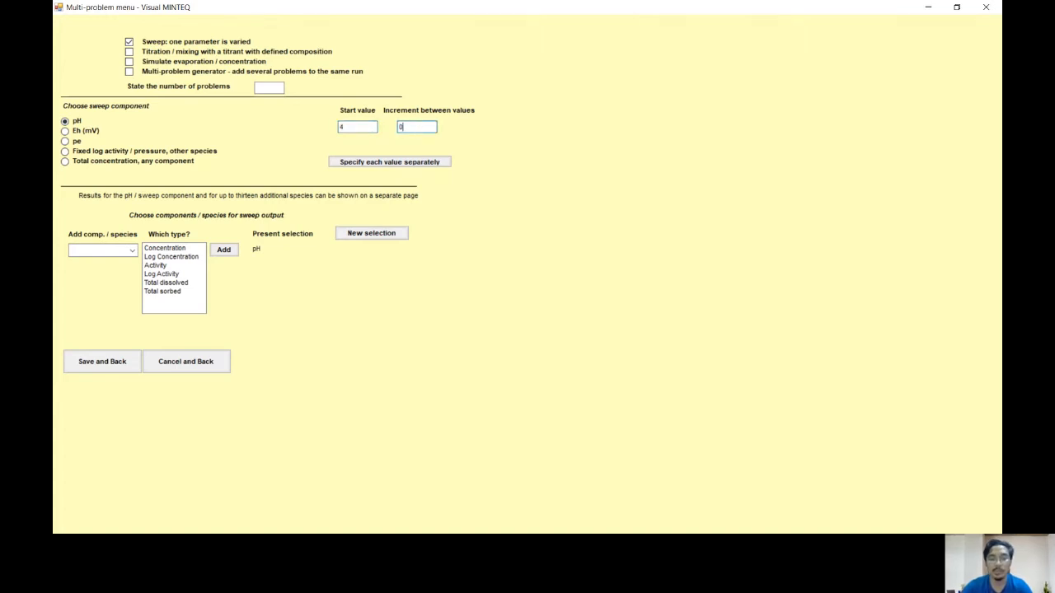
pyautogui.click(280, 87)
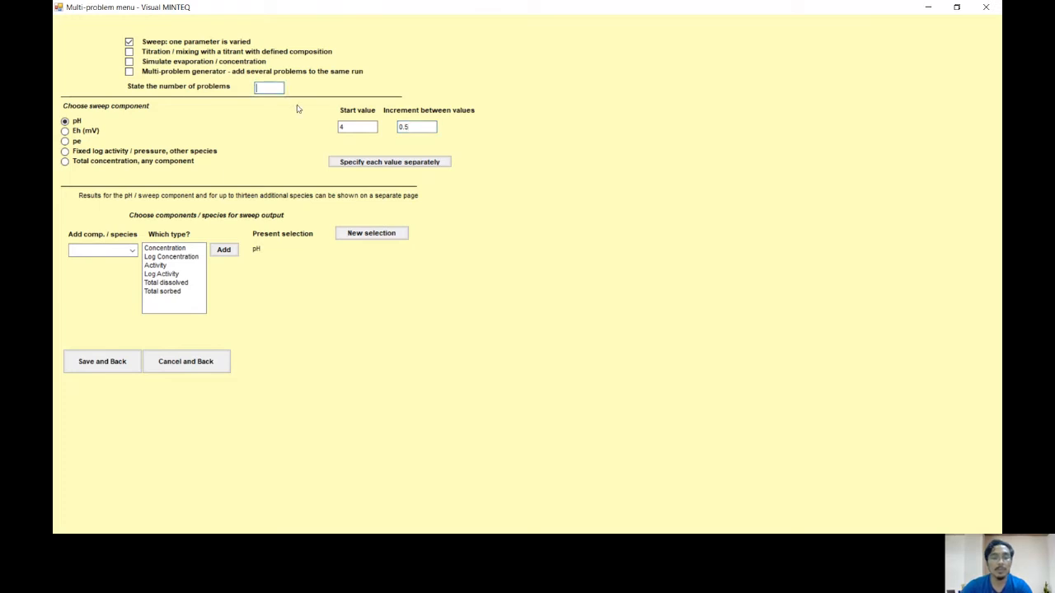
pyautogui.write('19')
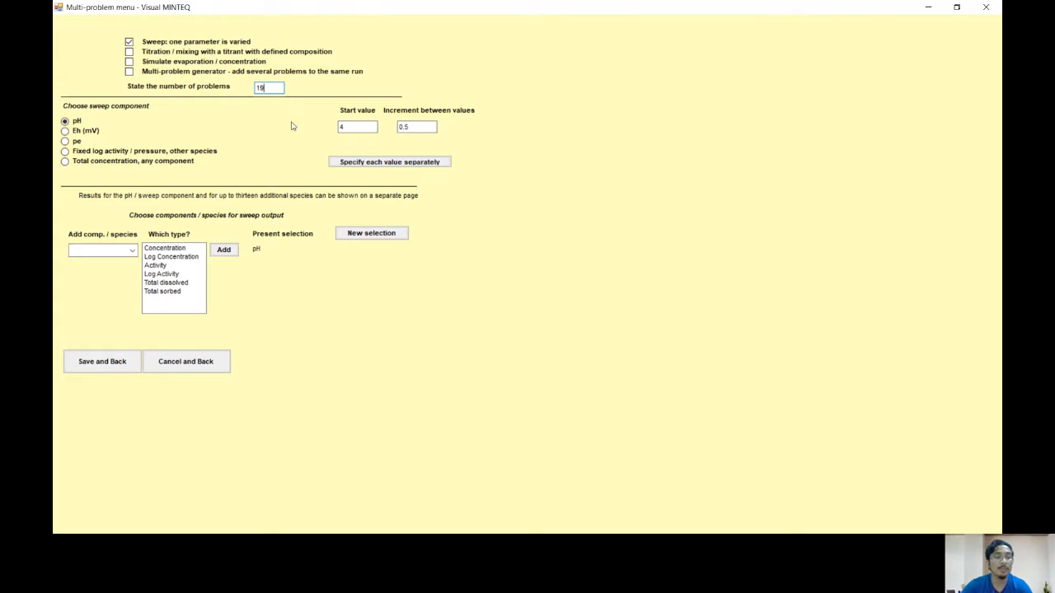
# Step: Add Fe+2 and Fe+3 to the sweep output, both as Total dissolved
pyautogui.click(130, 251)
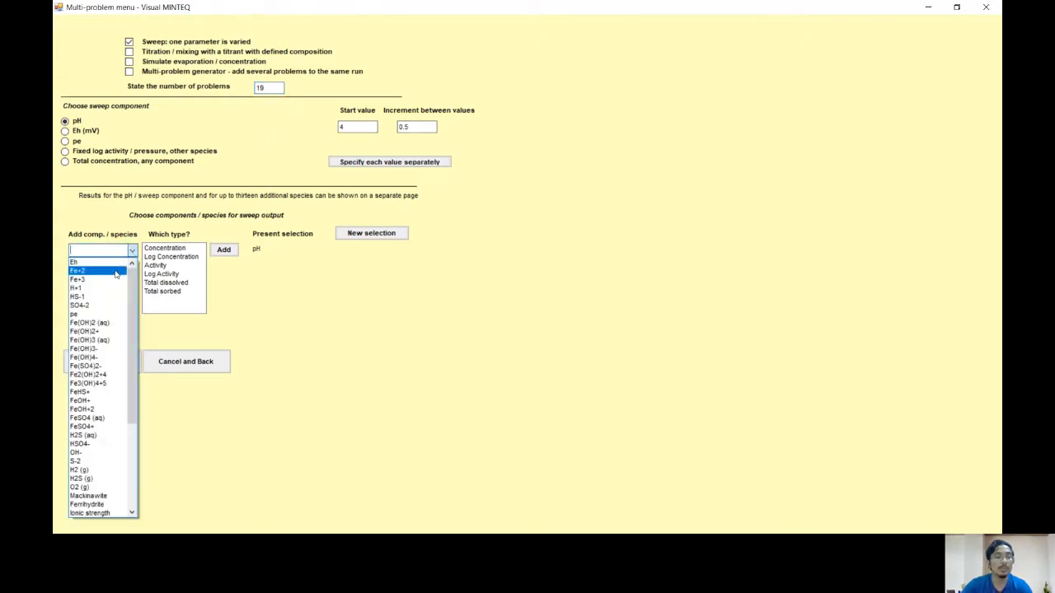
pyautogui.click(187, 214)
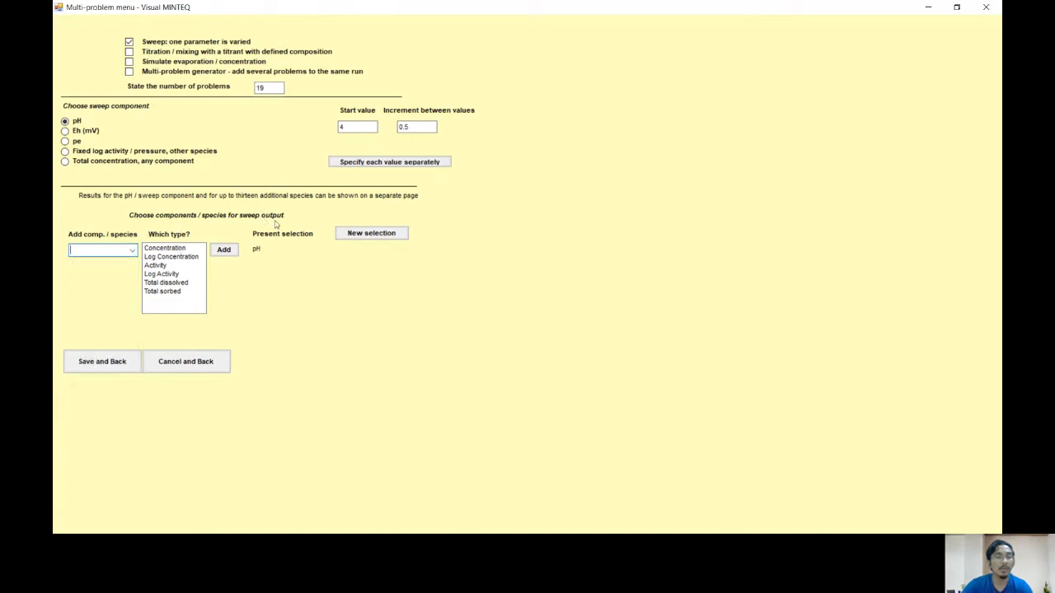
pyautogui.click(133, 253)
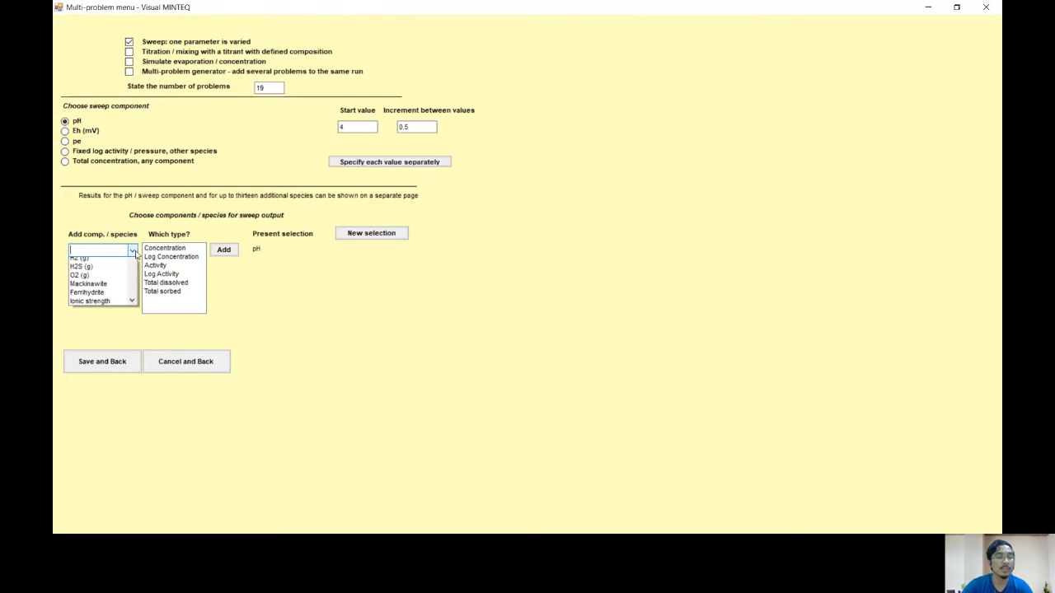
pyautogui.click(110, 272)
pyautogui.click(174, 283)
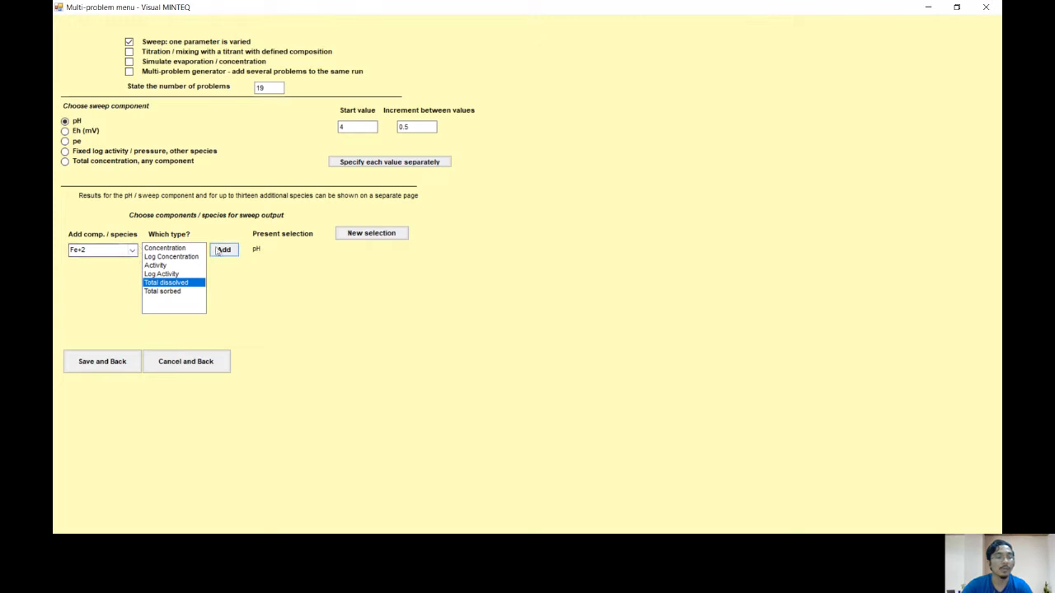
pyautogui.click(222, 251)
pyautogui.click(132, 251)
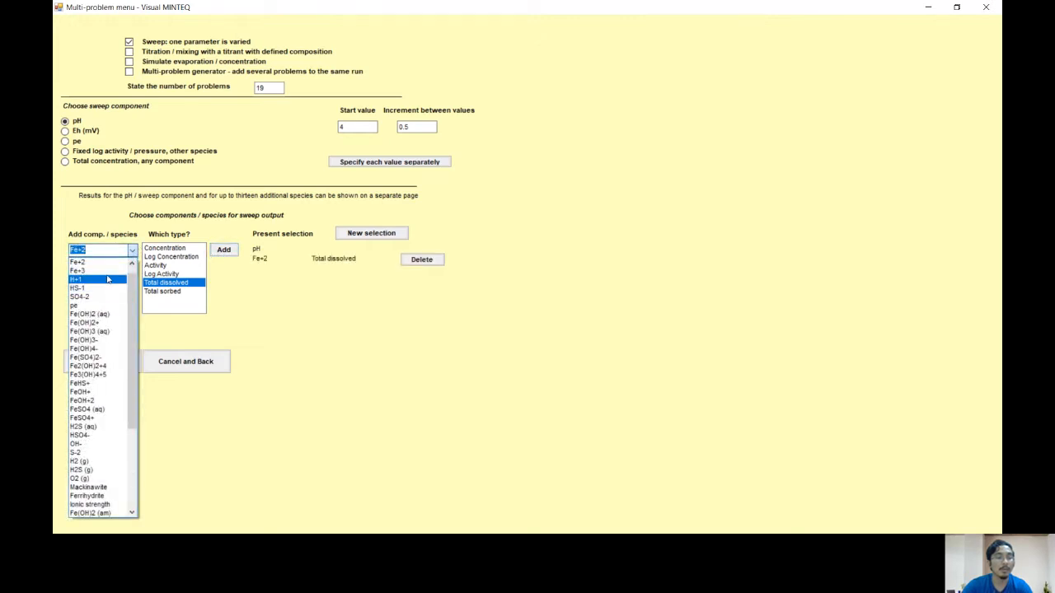
pyautogui.click(82, 270)
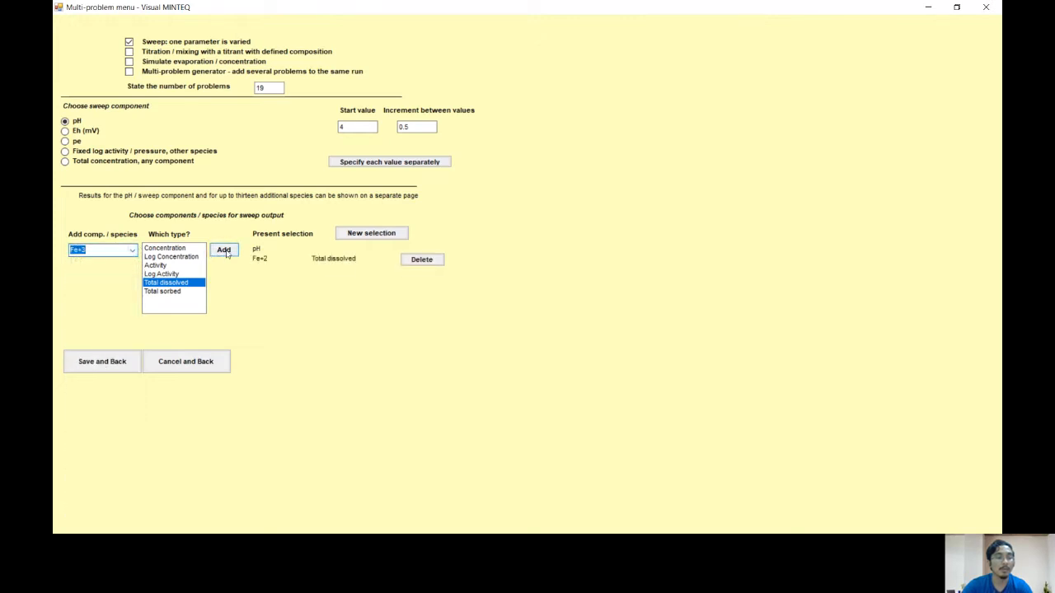
pyautogui.click(224, 250)
# Step: Add HS-1 and SO4-2 to the sweep output, both as Total dissolved
pyautogui.click(132, 251)
pyautogui.scroll(3, 103, 272)
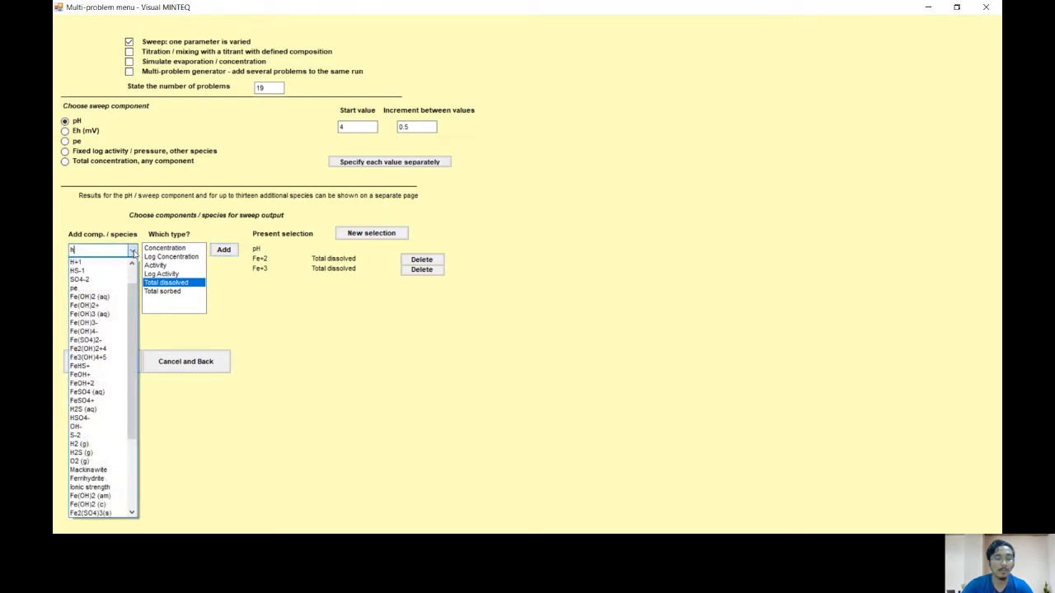
pyautogui.click(108, 266)
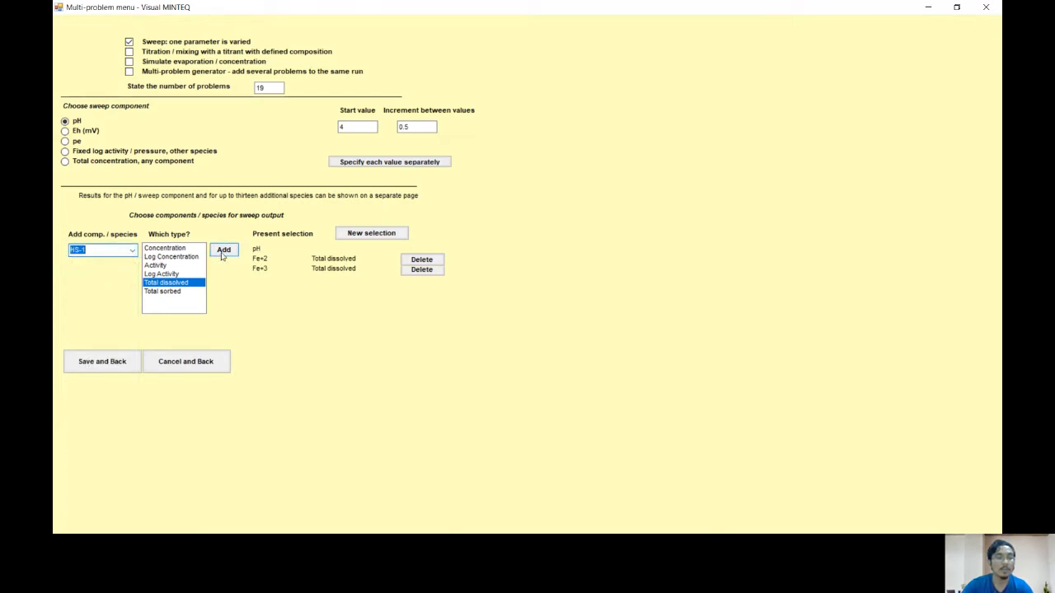
pyautogui.click(222, 256)
pyautogui.click(132, 250)
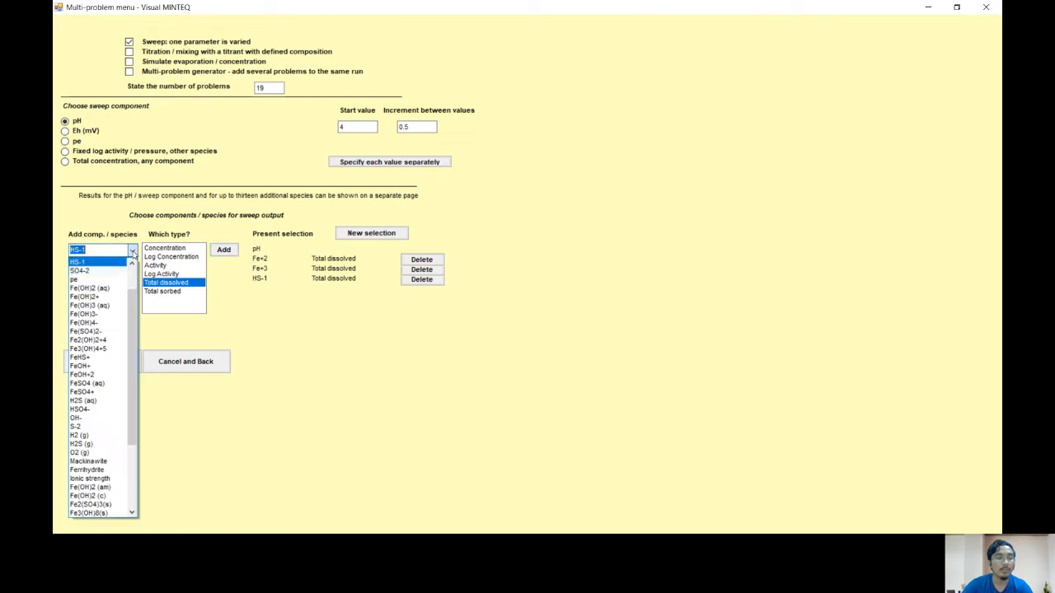
pyautogui.click(114, 271)
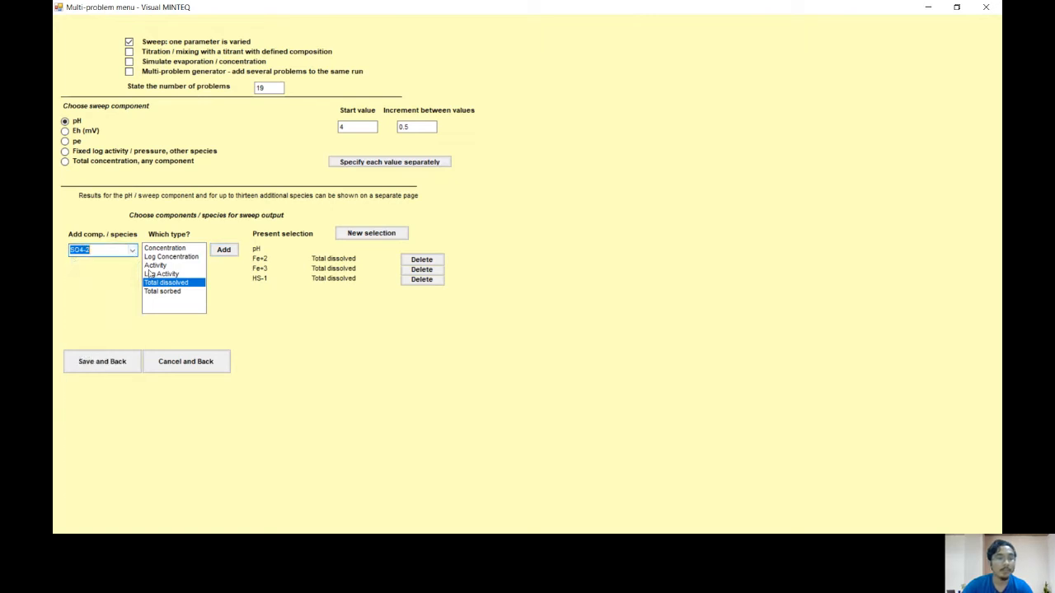
pyautogui.click(223, 250)
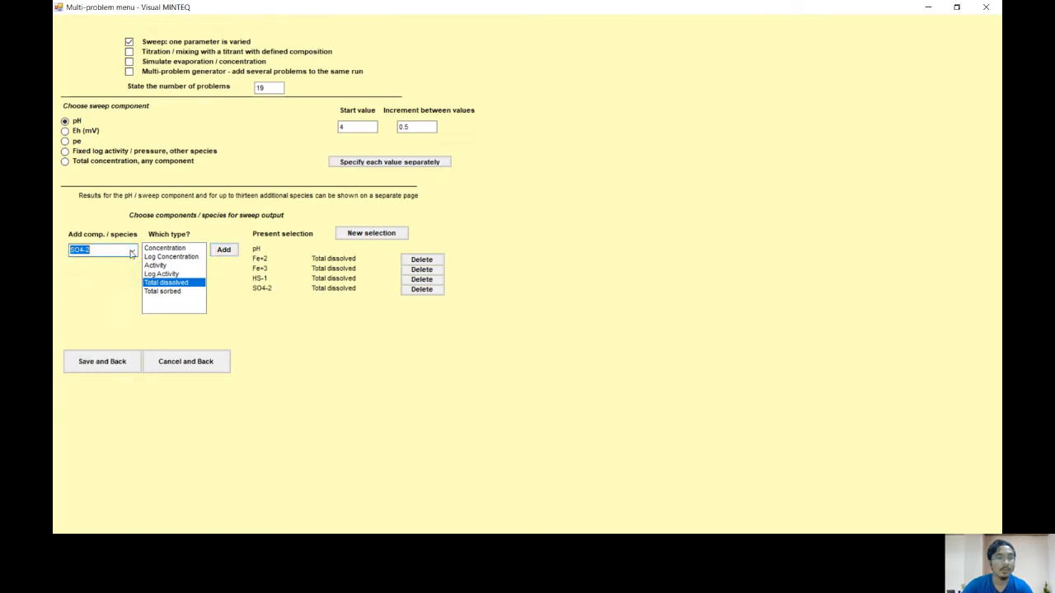
# Step: Add the concentration of H2S (aq) to the sweep output and save the sweep settings
pyautogui.click(132, 252)
pyautogui.write('h2s')
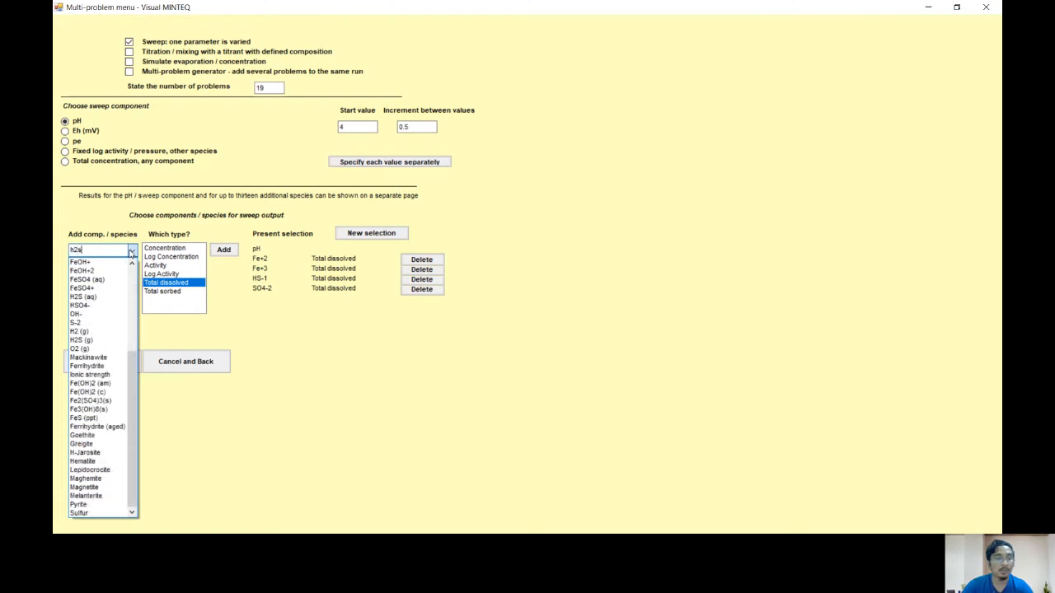
pyautogui.click(102, 297)
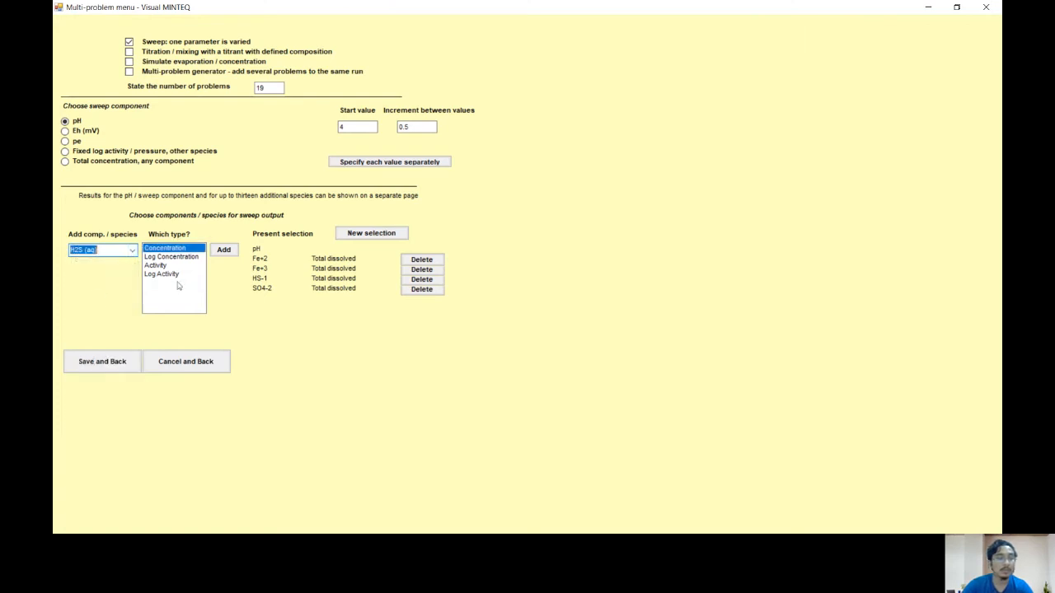
pyautogui.click(225, 250)
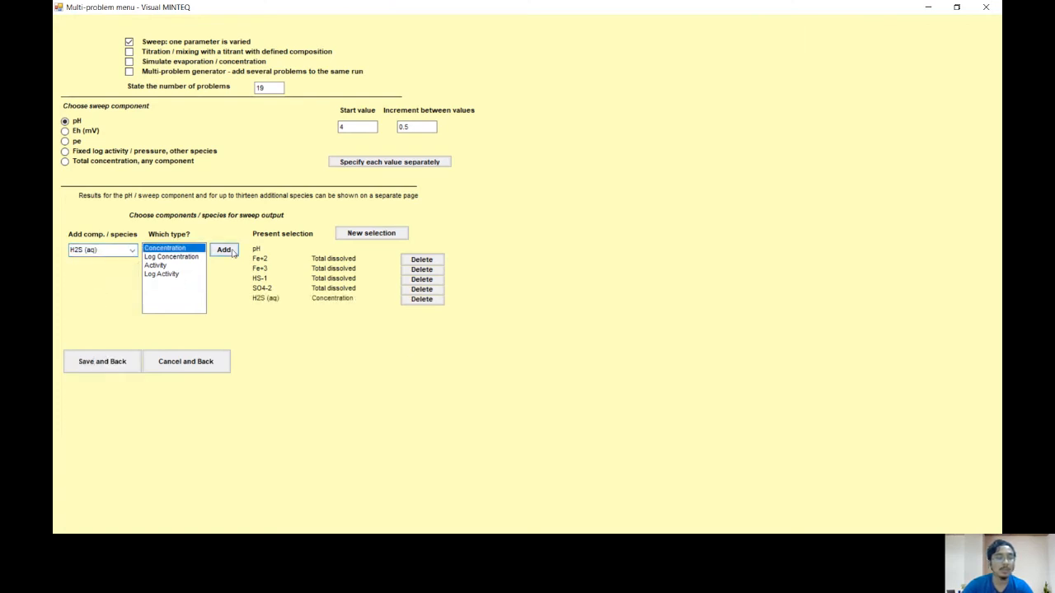
pyautogui.click(124, 365)
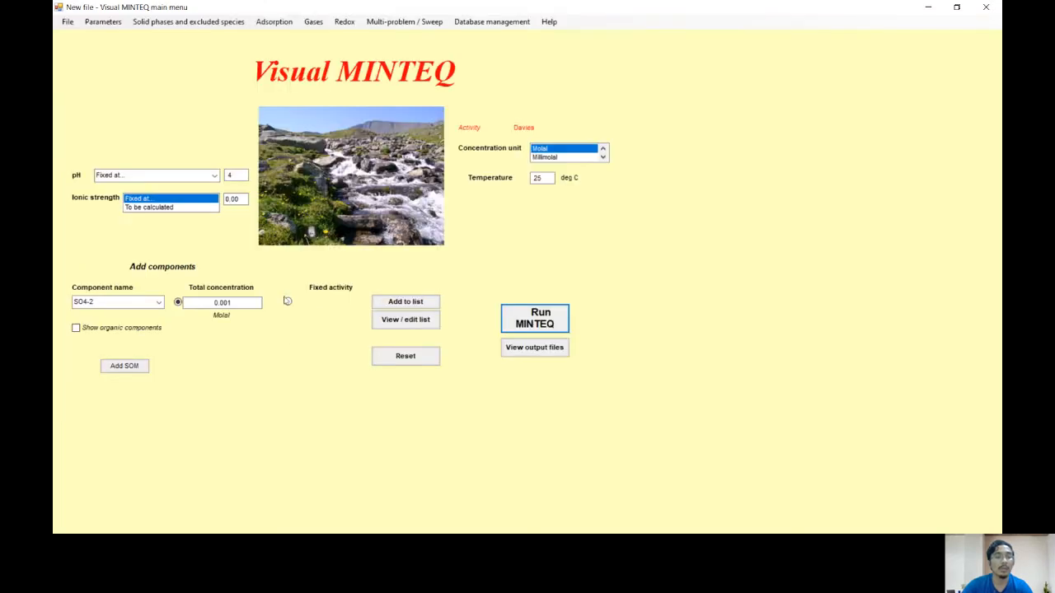
# Step: Run the MINTEQ sweep and look through the aqueous species concentrations and activities for the first problem
pyautogui.click(555, 322)
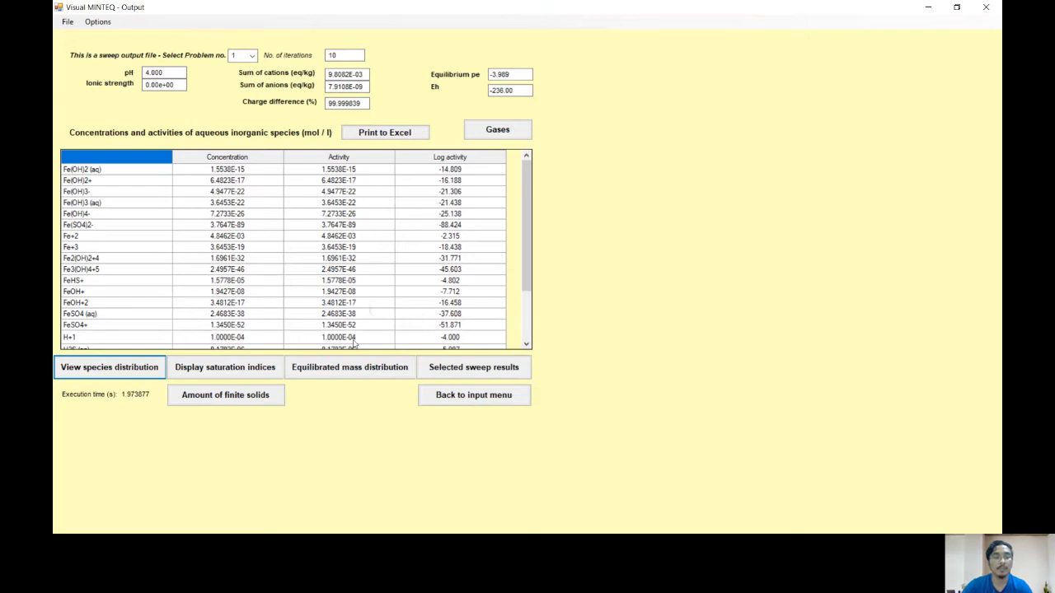
pyautogui.scroll(-2, 395, 280)
pyautogui.scroll(2, 396, 280)
pyautogui.scroll(-2, 395, 280)
pyautogui.scroll(2, 395, 280)
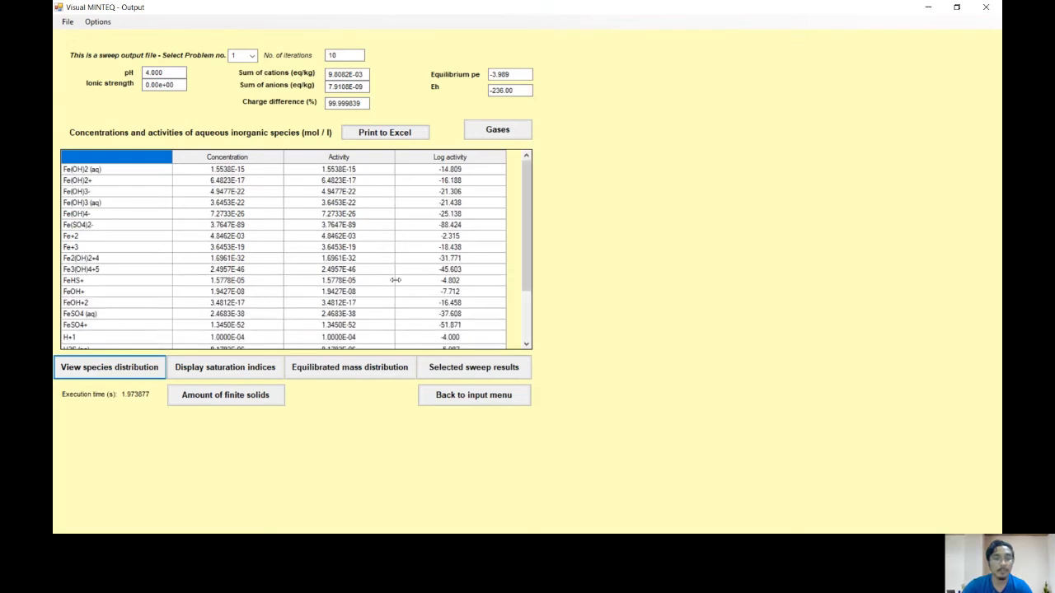
pyautogui.scroll(-2, 395, 281)
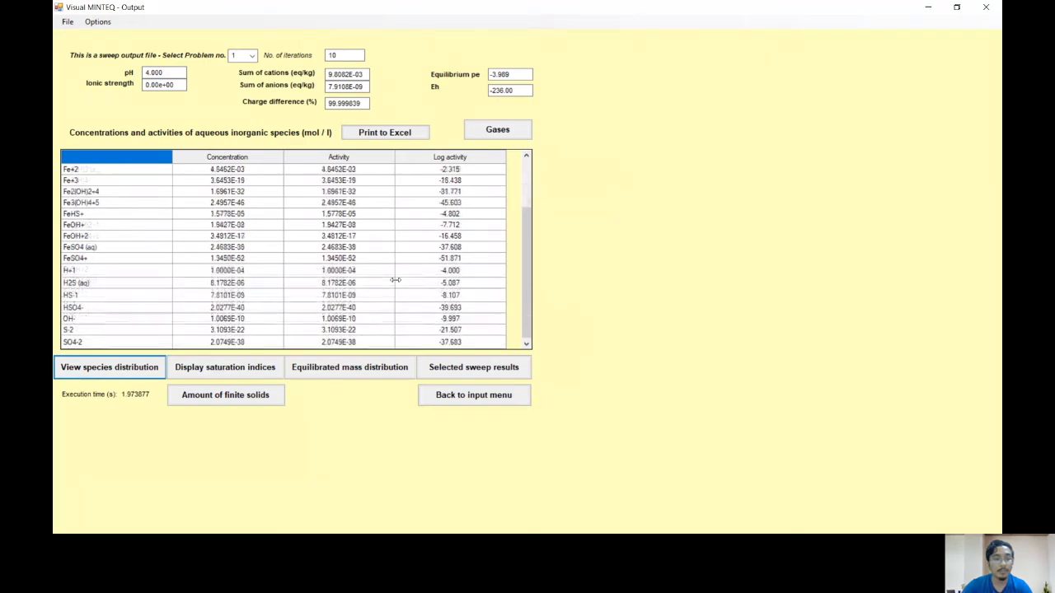
# Step: Examine the selected sweep results for dissolved iron, sulfide and sulfate across the pH range, and close the table
pyautogui.click(492, 375)
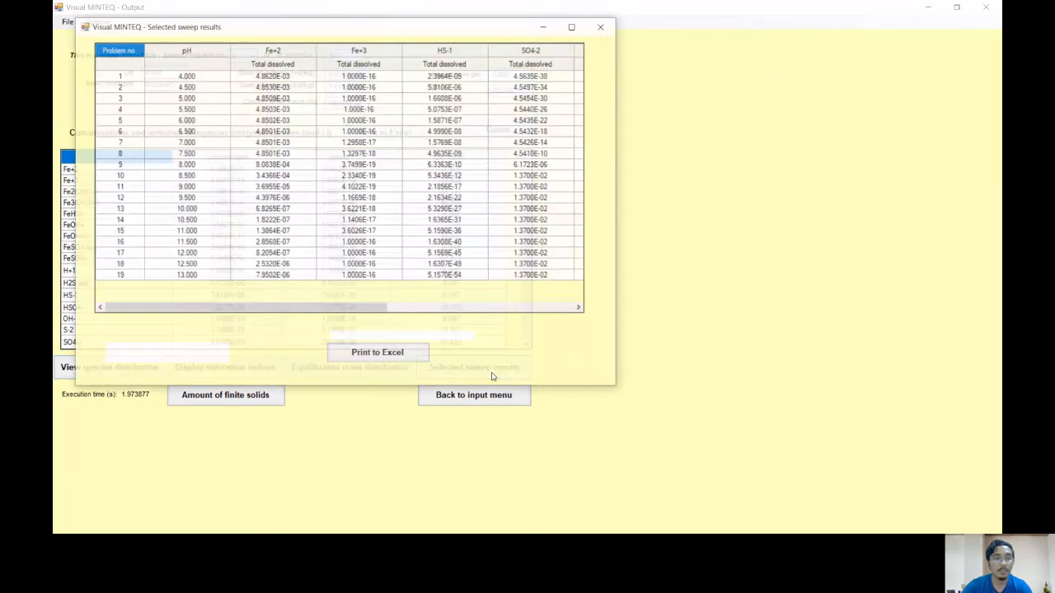
pyautogui.moveTo(349, 308); pyautogui.dragTo(313, 312)
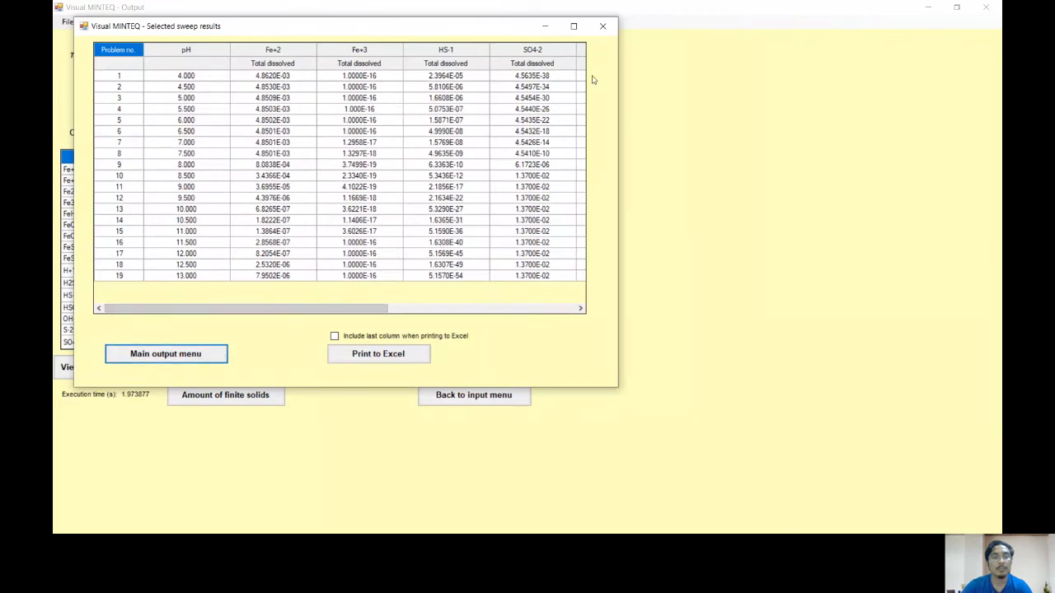
pyautogui.click(605, 27)
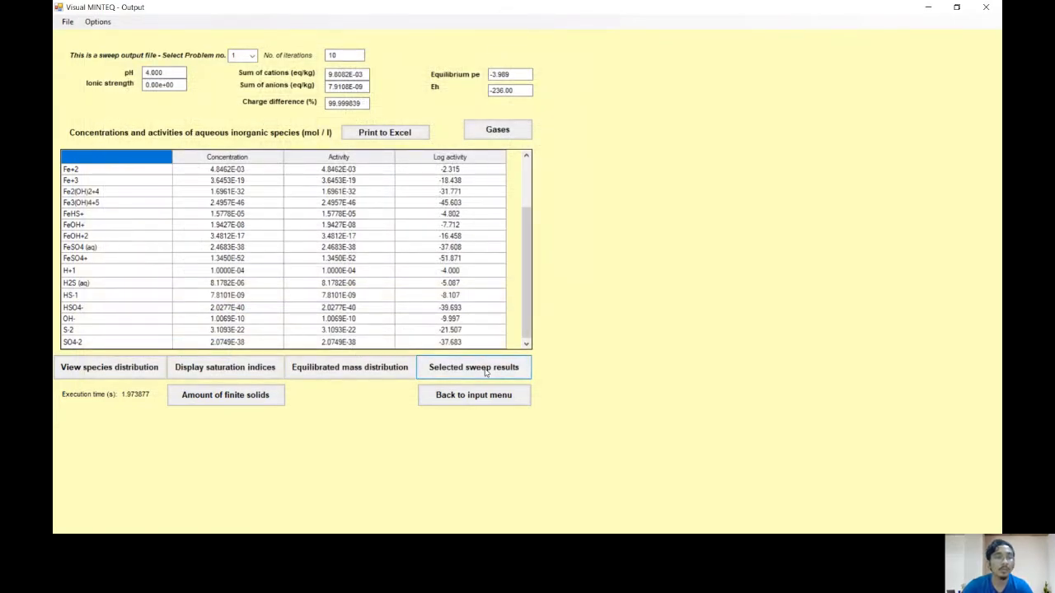
# Step: Reopen the selected sweep results, export the table to Excel, and maximize the new workbook
pyautogui.click(485, 372)
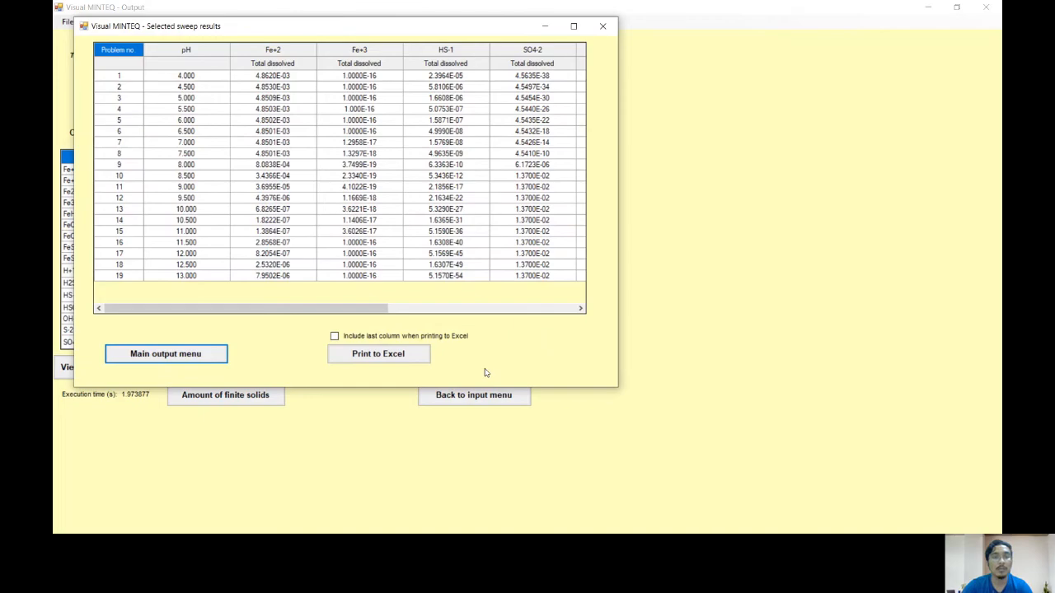
pyautogui.moveTo(454, 31); pyautogui.dragTo(646, 53)
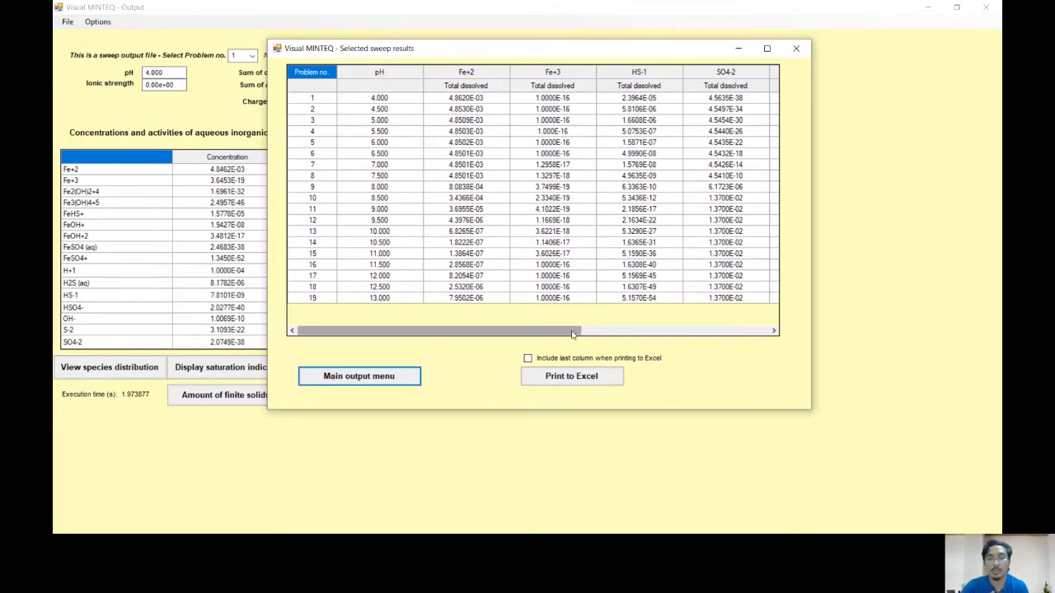
pyautogui.moveTo(572, 333); pyautogui.dragTo(532, 329)
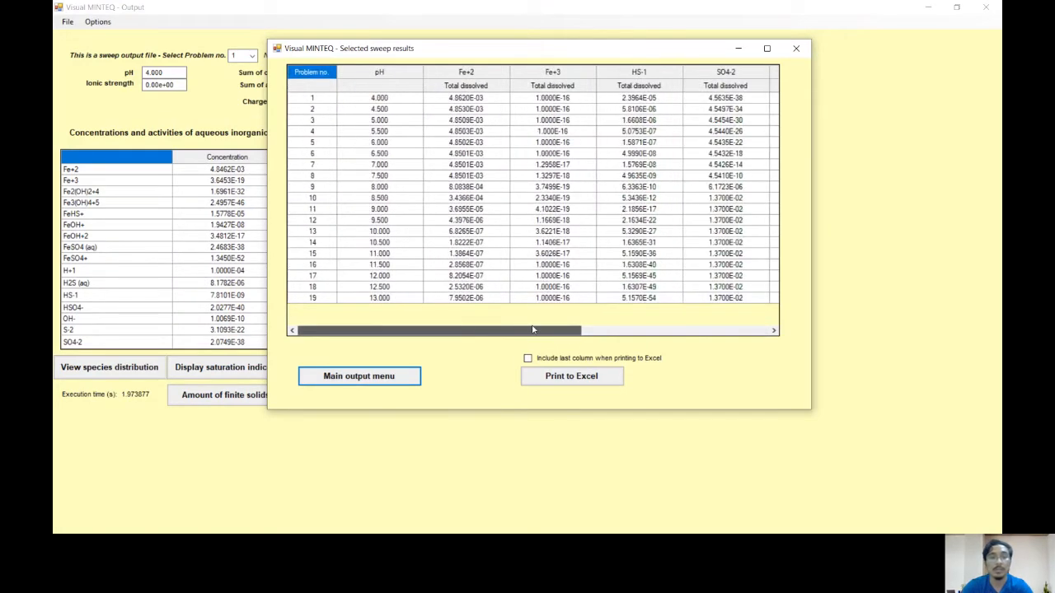
pyautogui.moveTo(539, 328); pyautogui.dragTo(577, 317)
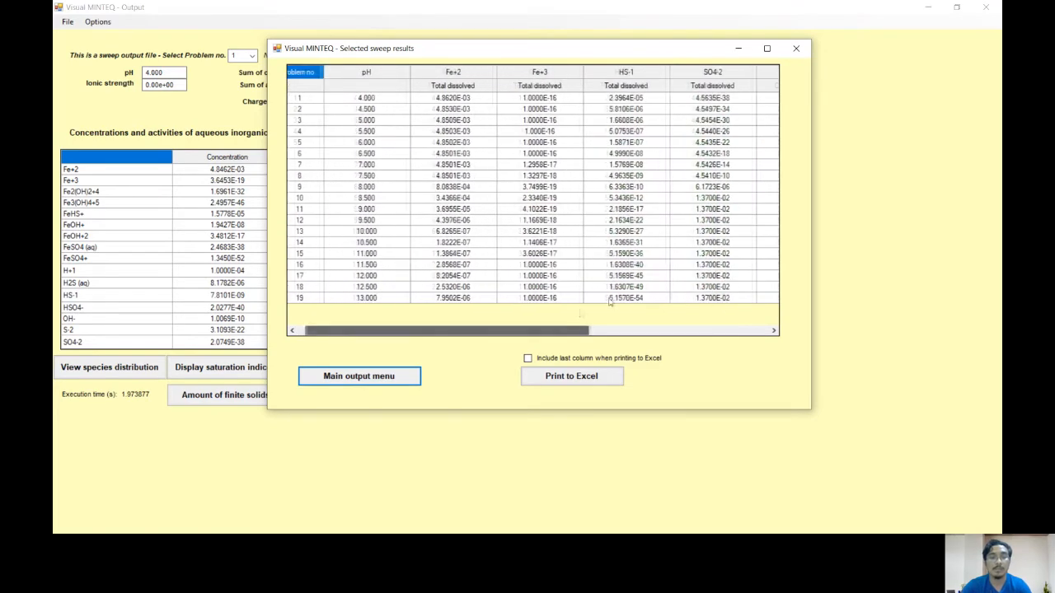
pyautogui.click(590, 381)
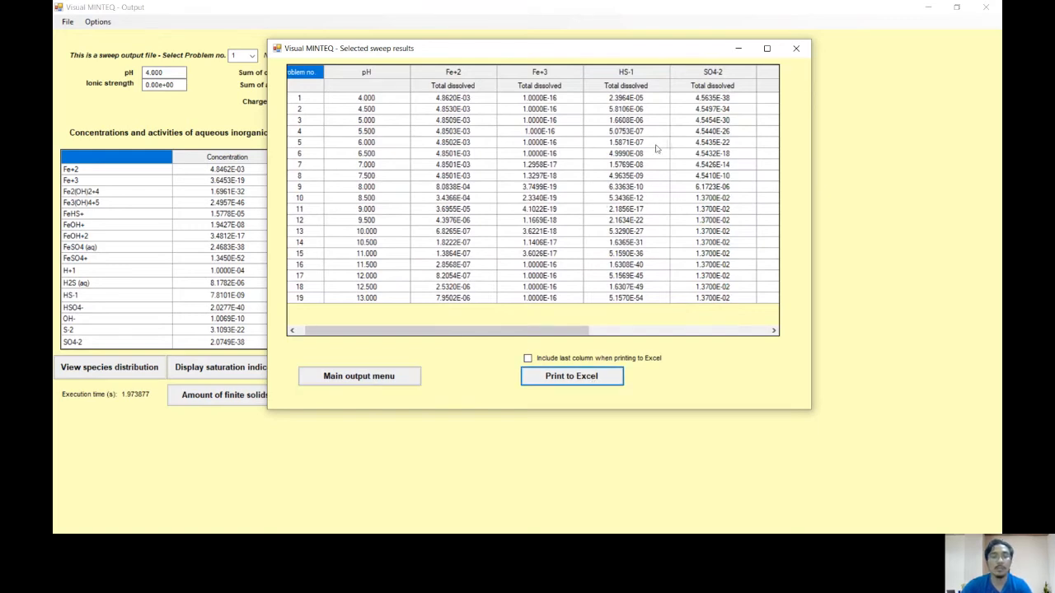
pyautogui.click(586, 377)
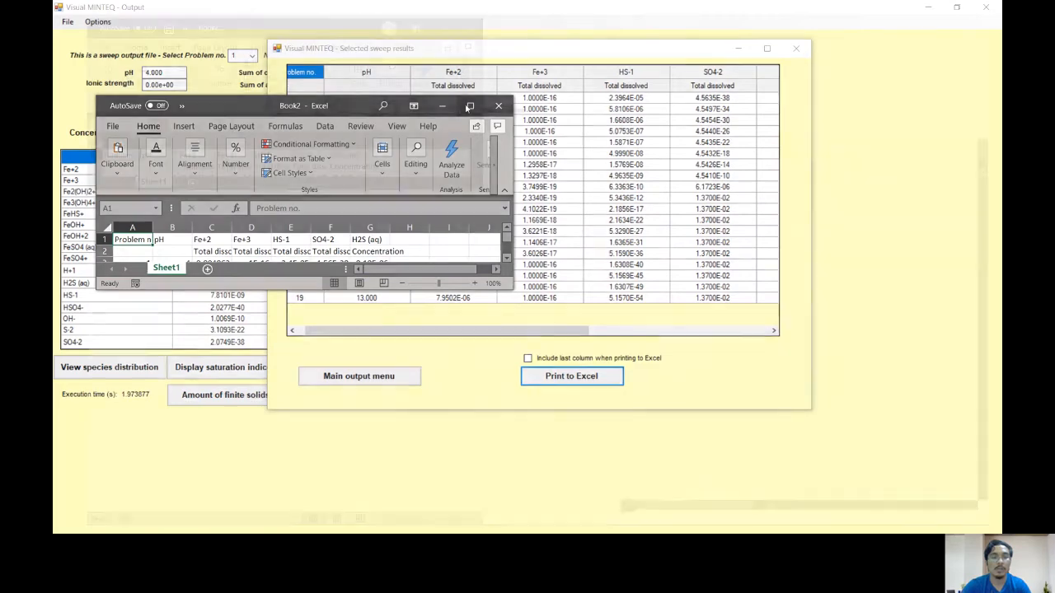
pyautogui.click(466, 108)
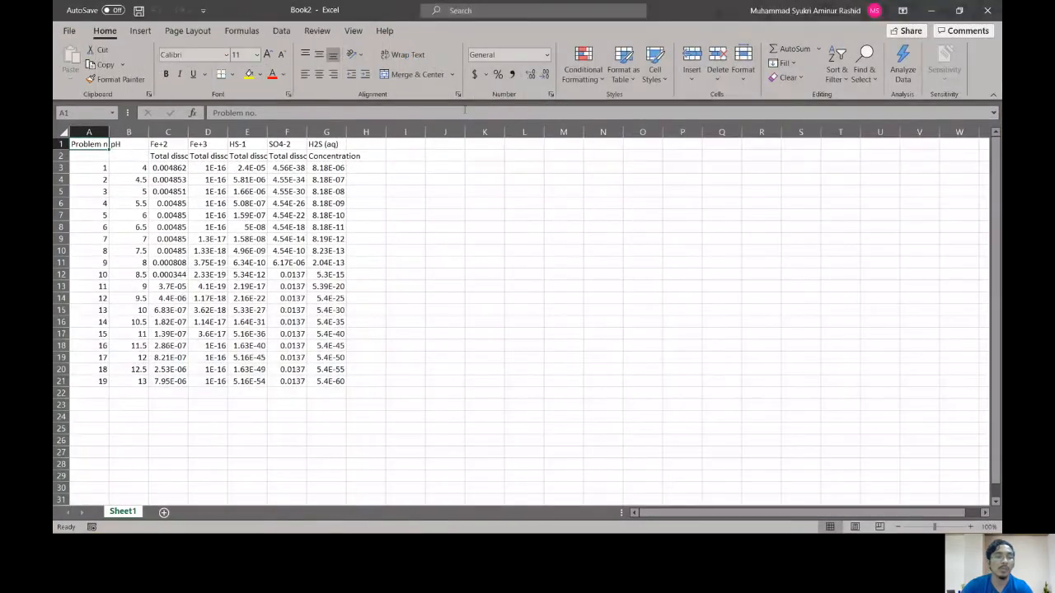
# Step: Move the Total dissolved and Concentration labels out of row 2 to the empty cells starting at I2
pyautogui.moveTo(128, 155); pyautogui.dragTo(335, 158)
pyautogui.rightClick(295, 154)
pyautogui.click(330, 177)
pyautogui.click(398, 156)
pyautogui.rightClick(401, 155)
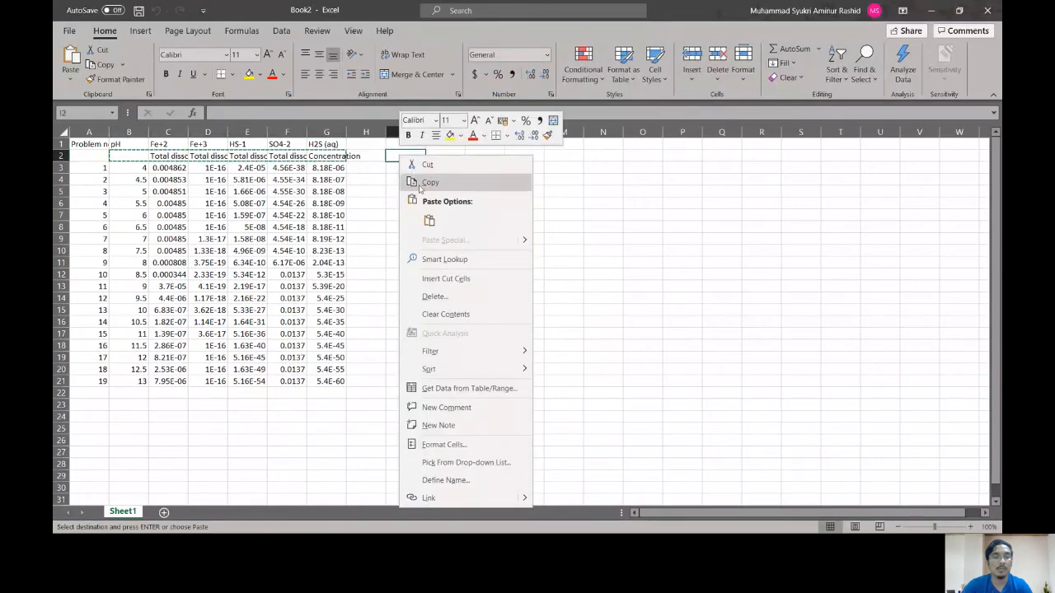
pyautogui.click(429, 216)
# Step: Move the species names from C1:G1 down into row 2, directly above their data columns
pyautogui.moveTo(334, 145); pyautogui.dragTo(161, 146)
pyautogui.rightClick(161, 146)
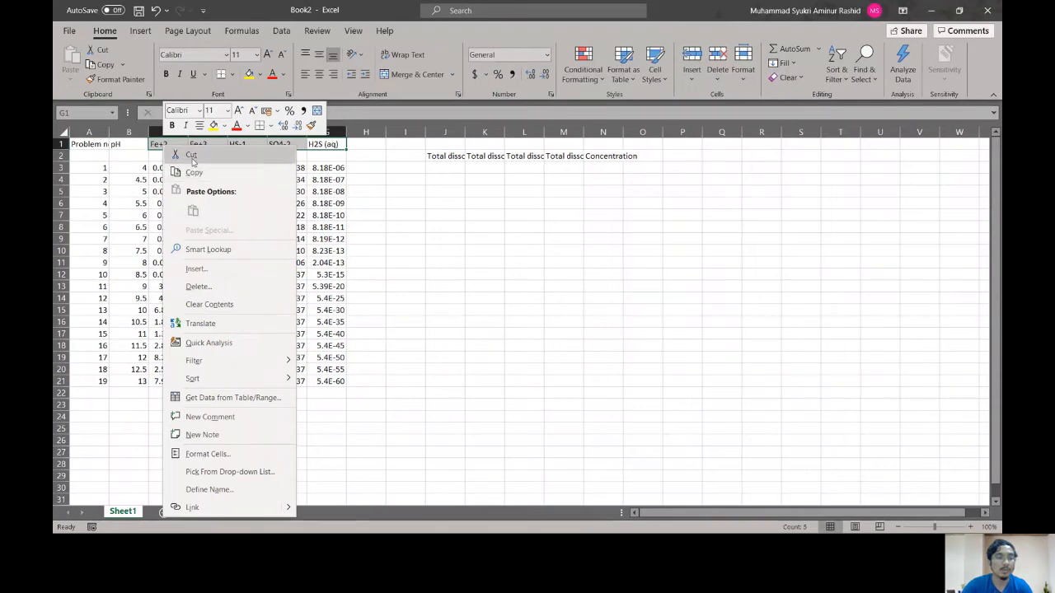
pyautogui.click(192, 157)
pyautogui.rightClick(161, 156)
pyautogui.click(193, 219)
# Step: Move the set-aside Total dissolved and Concentration labels into row 1 above the species names, starting at C1
pyautogui.moveTo(445, 156); pyautogui.dragTo(612, 157)
pyautogui.hotkey('ctrl', 'x')
pyautogui.click(181, 143)
pyautogui.rightClick(181, 143)
pyautogui.click(211, 206)
# Step: Copy the Total dissolved heading from F1 over the Concentration heading in G1
pyautogui.click(279, 143)
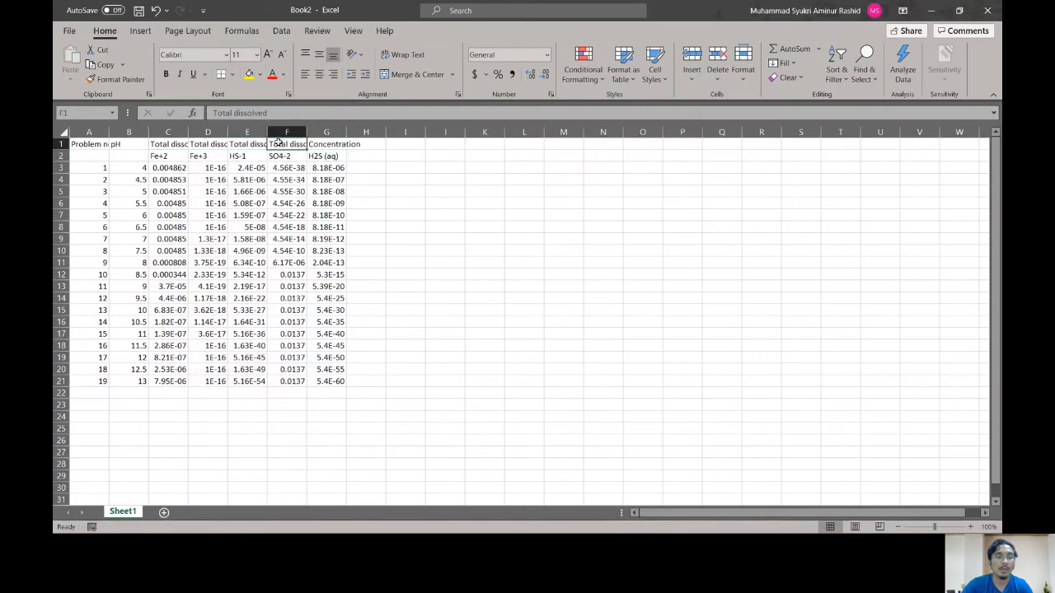
pyautogui.rightClick(279, 143)
pyautogui.click(310, 169)
pyautogui.rightClick(326, 143)
pyautogui.click(342, 206)
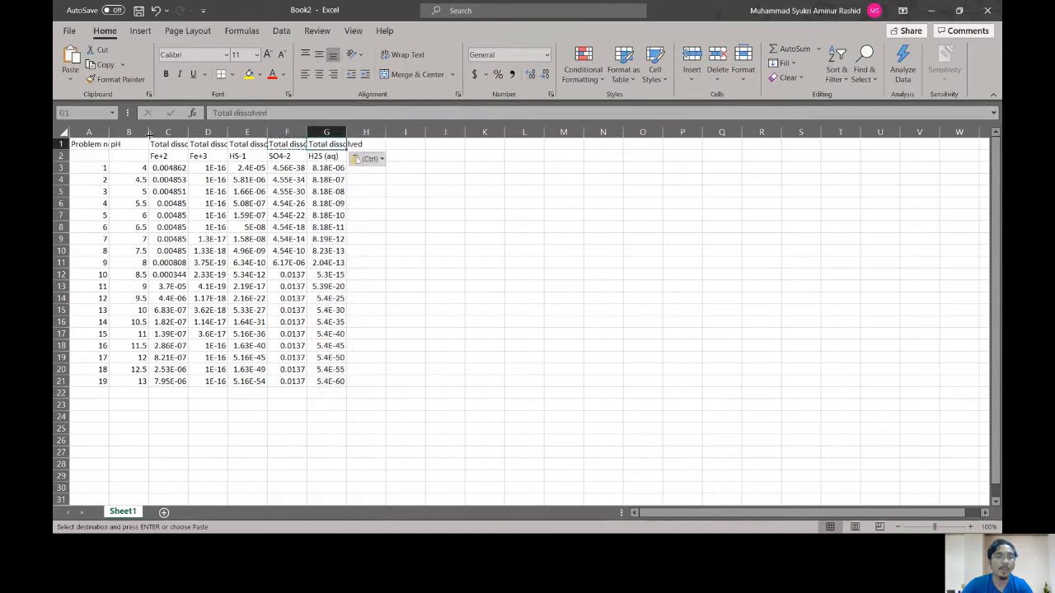
# Step: Narrow the pH column and autofit the widths of the species columns C to G
pyautogui.moveTo(147, 132); pyautogui.dragTo(131, 132)
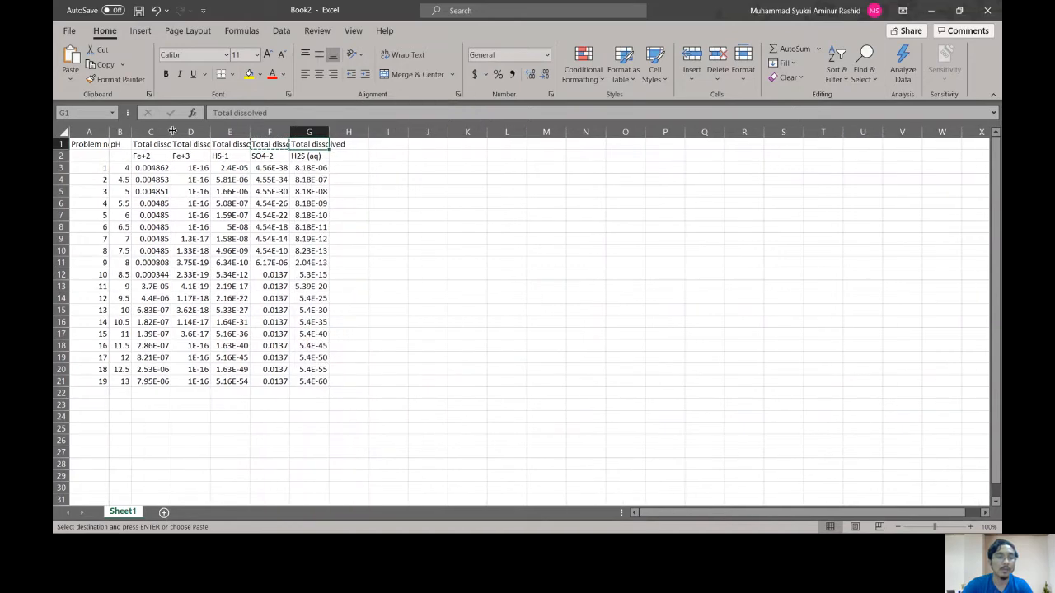
pyautogui.doubleClick(172, 131)
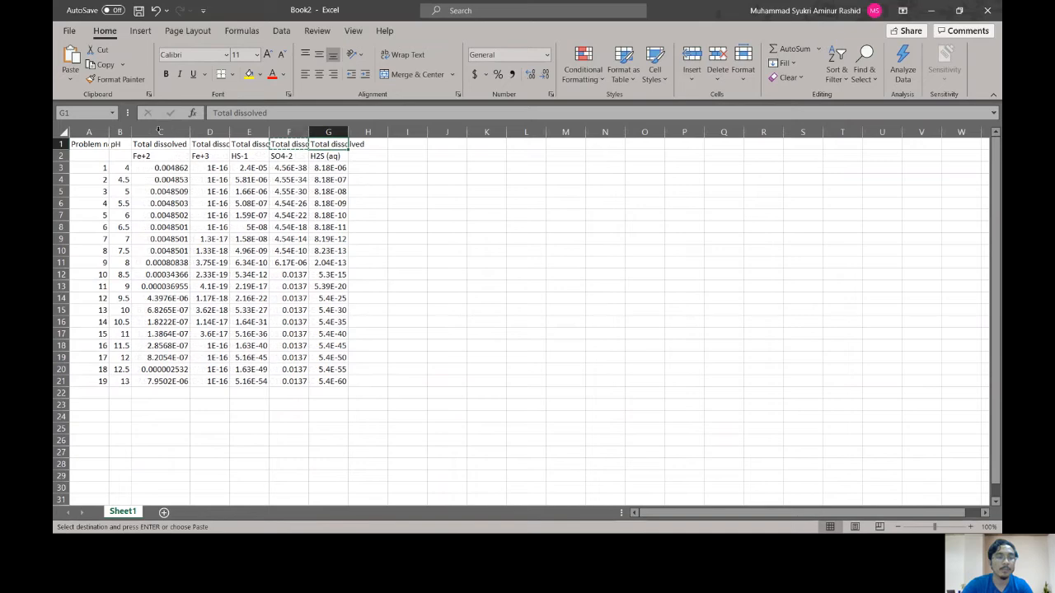
pyautogui.doubleClick(237, 132)
pyautogui.doubleClick(296, 132)
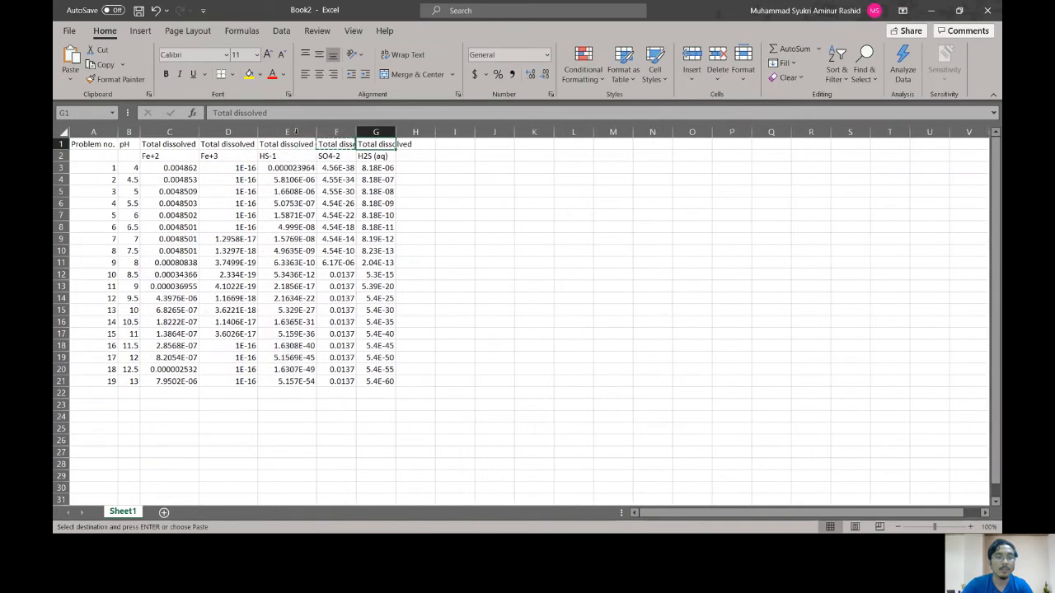
pyautogui.doubleClick(353, 132)
pyautogui.doubleClick(417, 132)
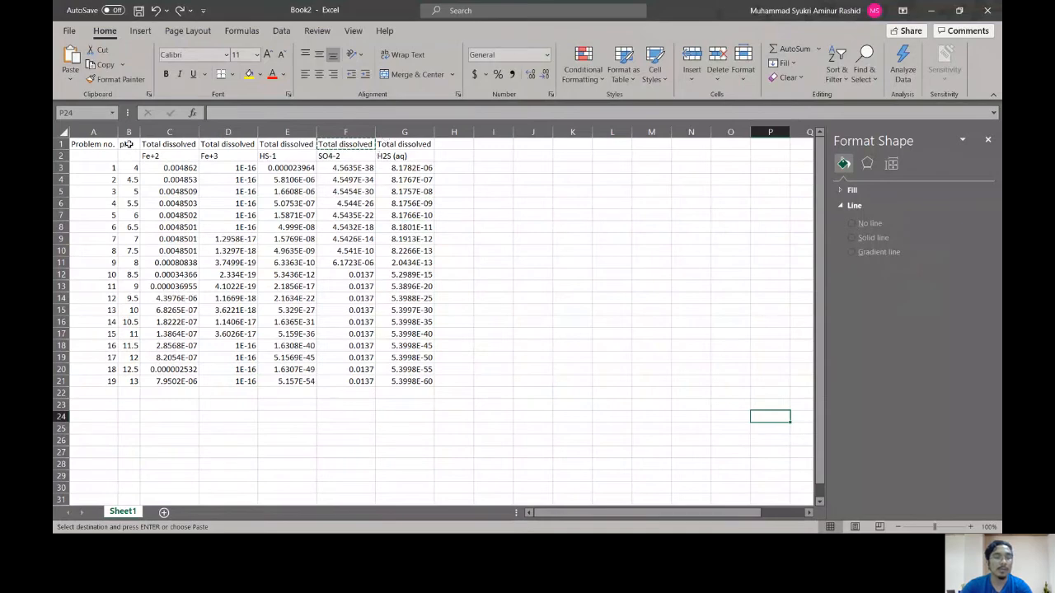
# Step: Insert a markers-only scatter chart of B1:G21, then place it beside the data table and enlarge it
pyautogui.moveTo(129, 144)
pyautogui.mouseDown()
pyautogui.moveTo(433, 346)
pyautogui.moveTo(441, 393)
pyautogui.moveTo(435, 384)
pyautogui.mouseUp()
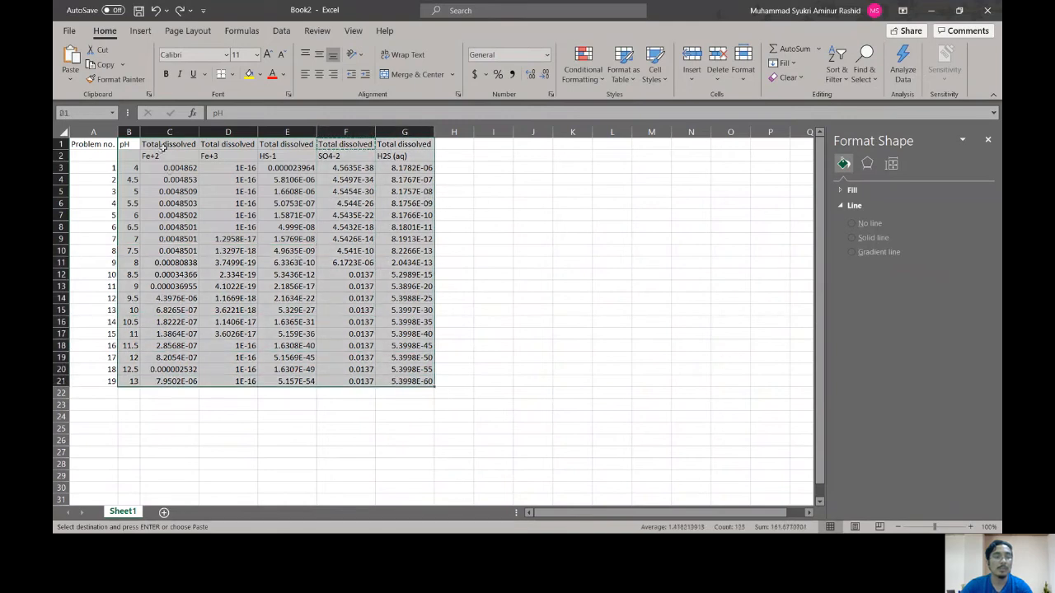
pyautogui.click(142, 31)
pyautogui.click(519, 78)
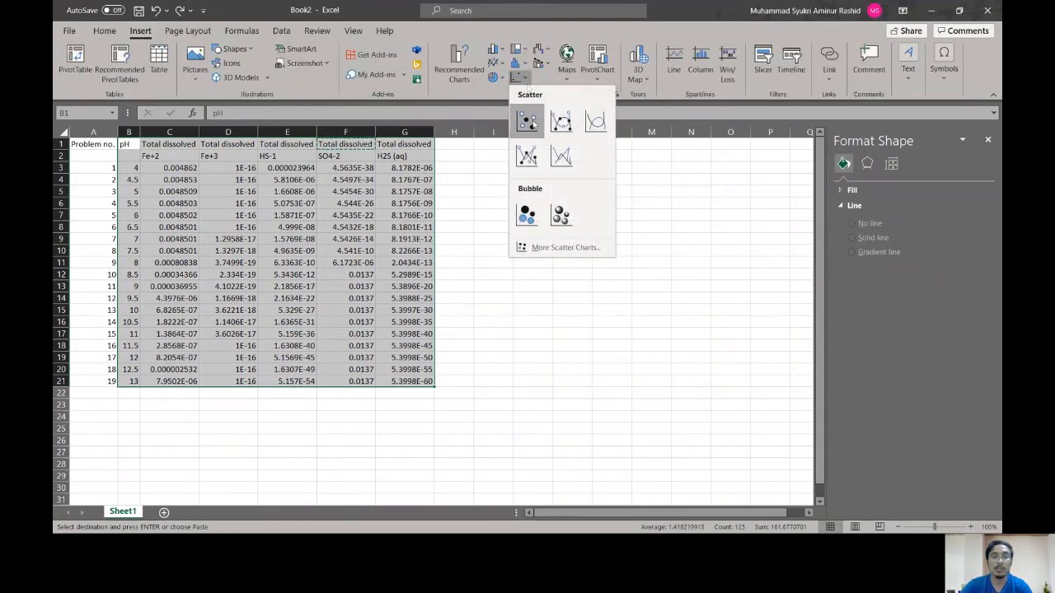
pyautogui.click(528, 122)
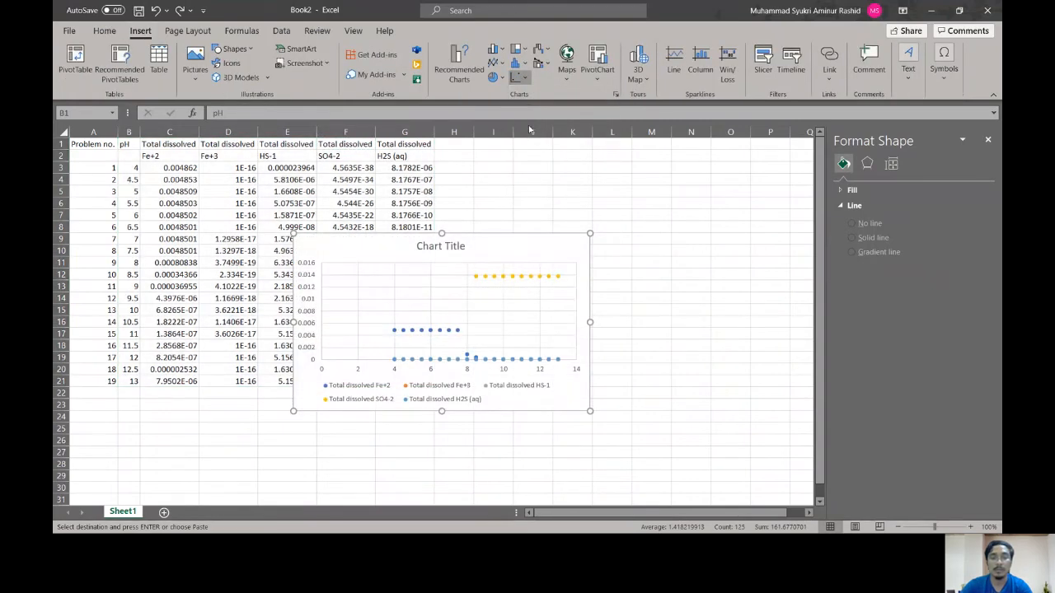
pyautogui.moveTo(522, 245); pyautogui.dragTo(647, 172)
pyautogui.moveTo(742, 342); pyautogui.dragTo(776, 368)
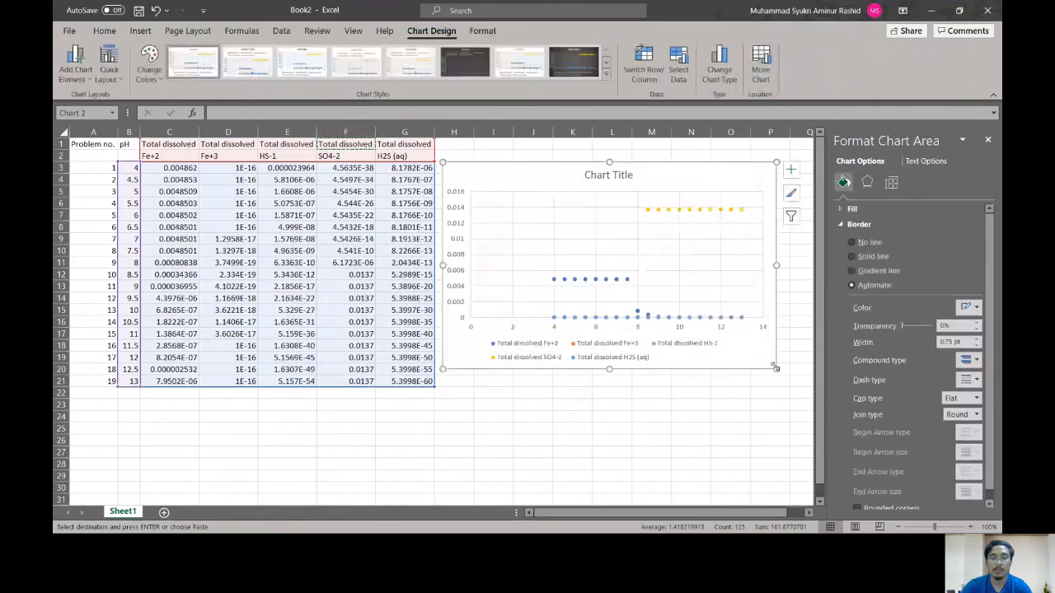
# Step: Delete the horizontal and vertical major gridlines from the scatter chart
pyautogui.click(583, 222)
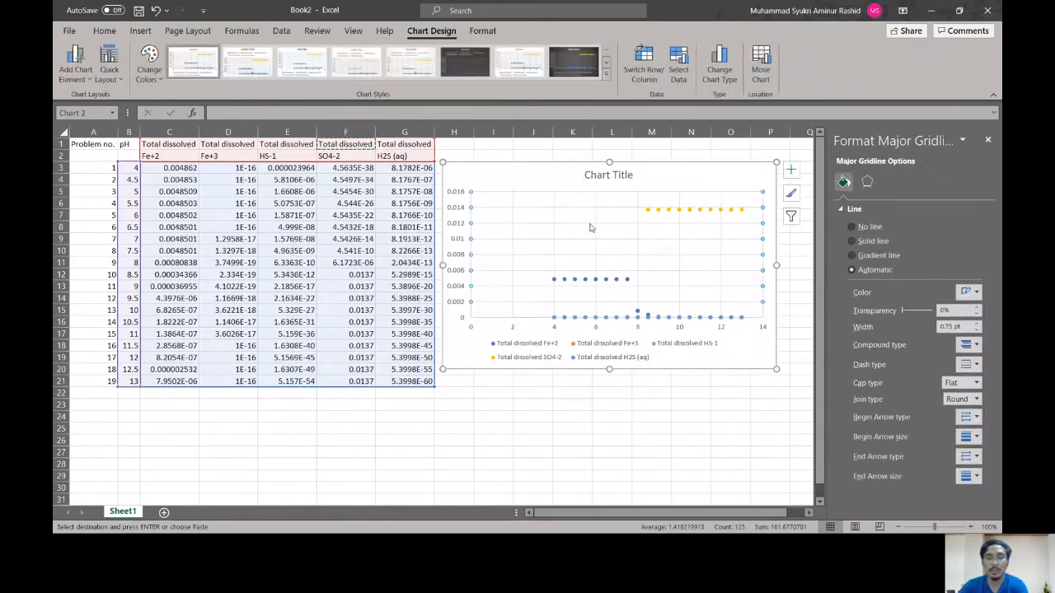
pyautogui.press('Delete')
pyautogui.click(554, 215)
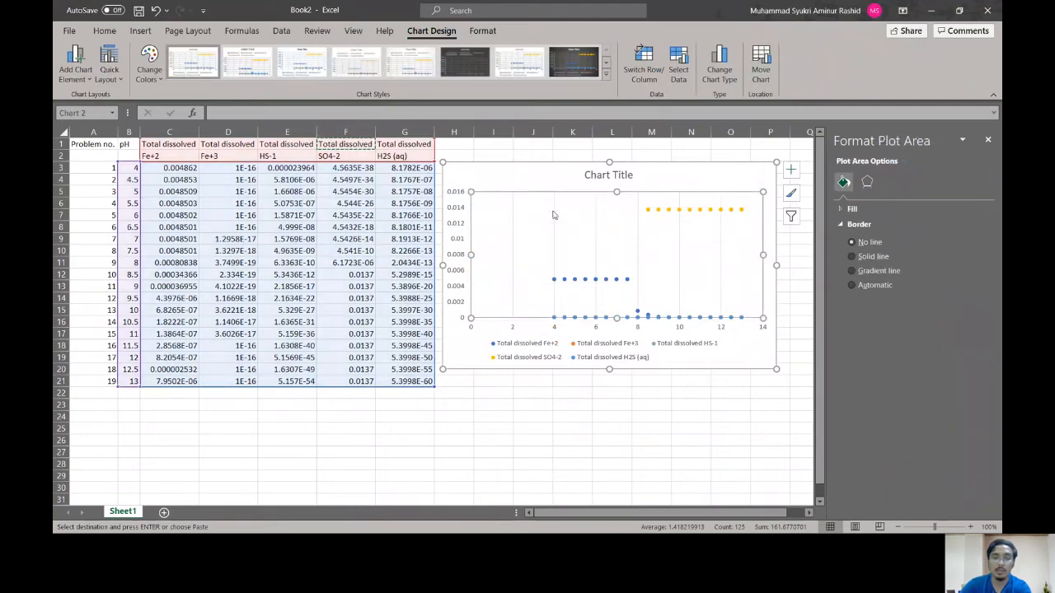
pyautogui.click(556, 221)
pyautogui.press('Delete')
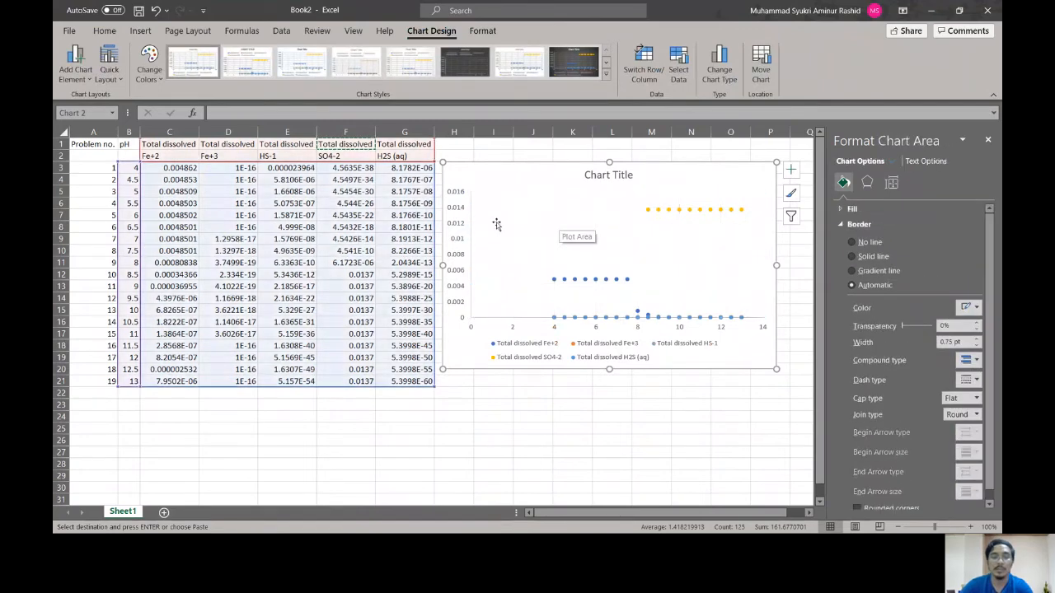
# Step: Switch the chart's vertical axis to a logarithmic scale with base 10
pyautogui.click(462, 222)
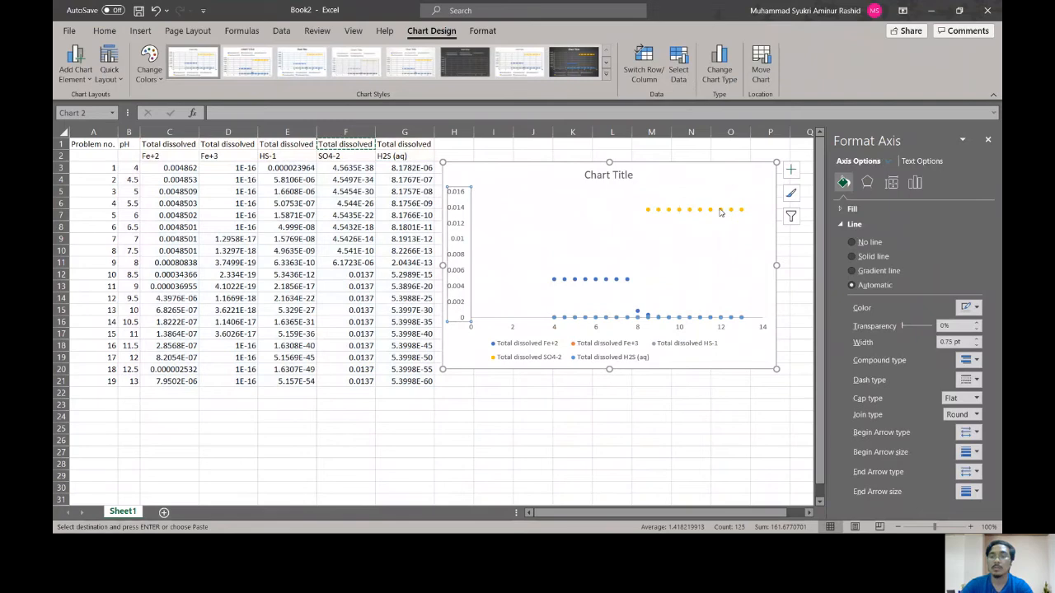
pyautogui.click(915, 182)
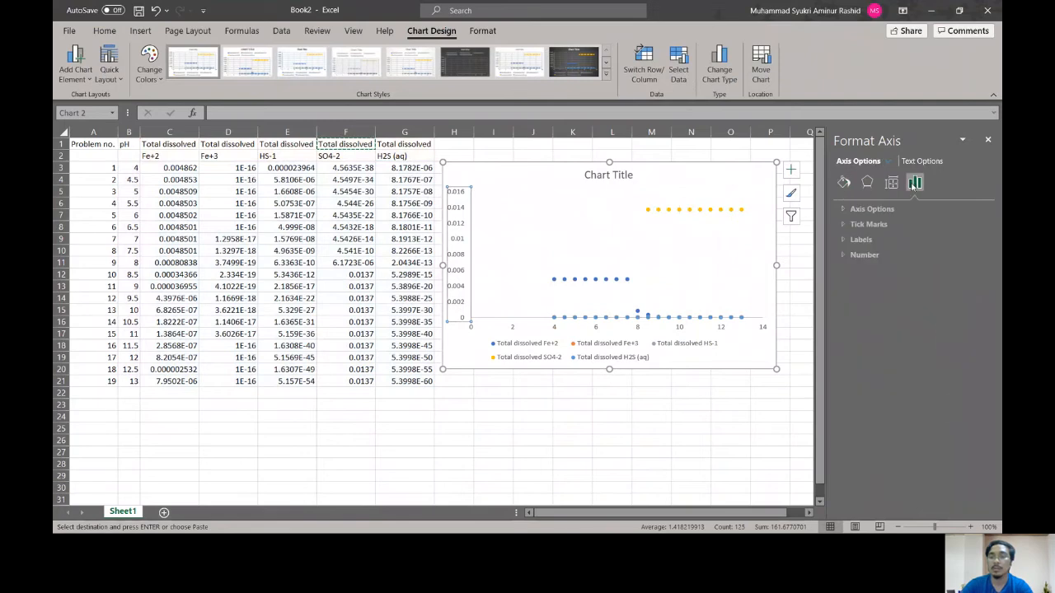
pyautogui.click(842, 209)
pyautogui.click(852, 418)
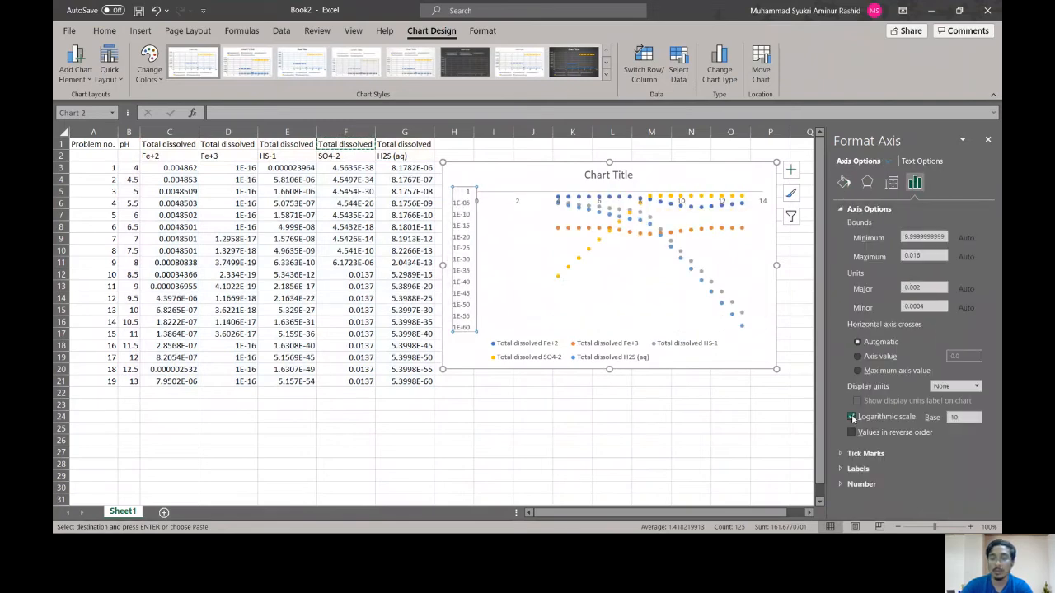
# Step: Make the horizontal axis cross the vertical axis at the axis value 1e-60
pyautogui.click(858, 357)
pyautogui.moveTo(961, 357); pyautogui.dragTo(938, 360)
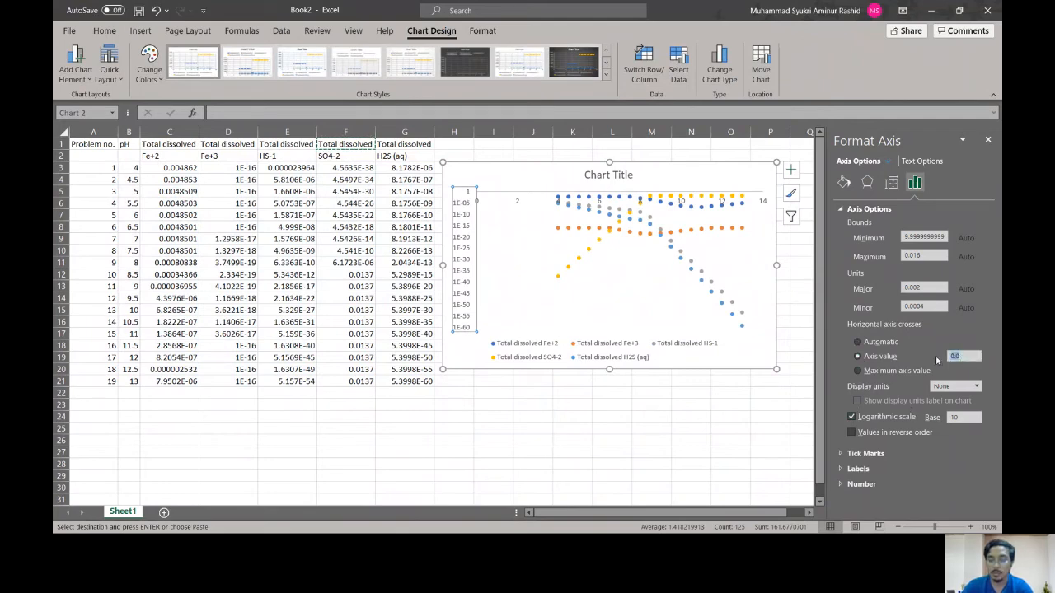
pyautogui.write('1')
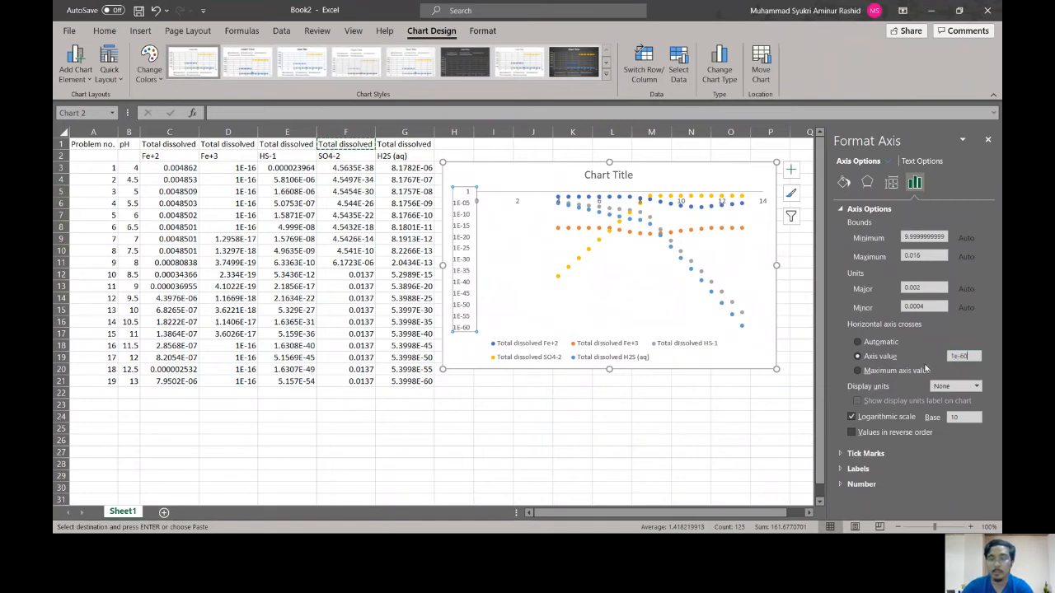
pyautogui.write('e-60')
pyautogui.press('Return')
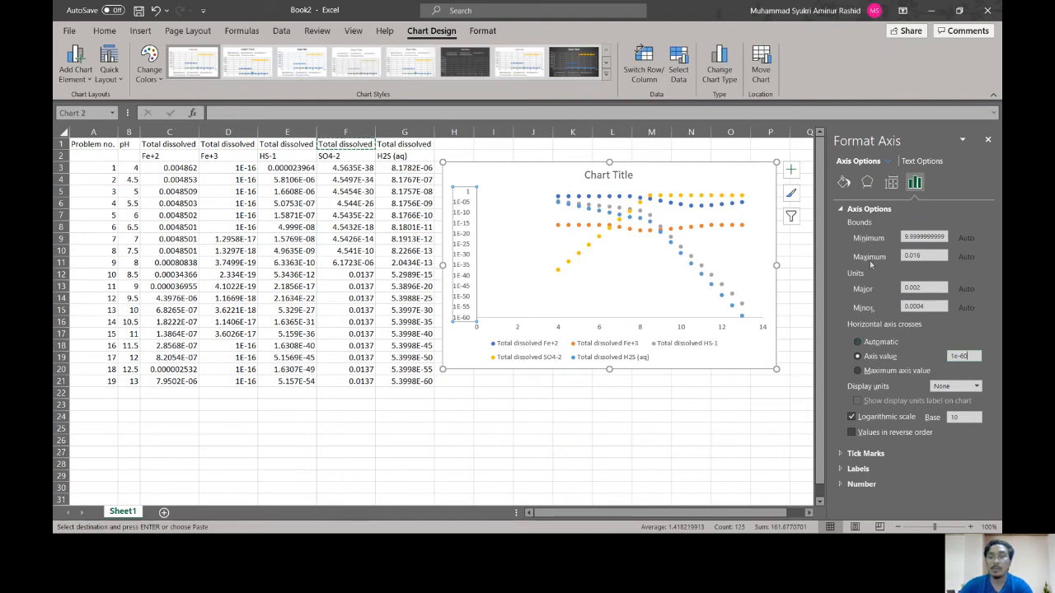
# Step: Set the vertical axis major tick marks to Outside
pyautogui.click(869, 208)
pyautogui.click(865, 224)
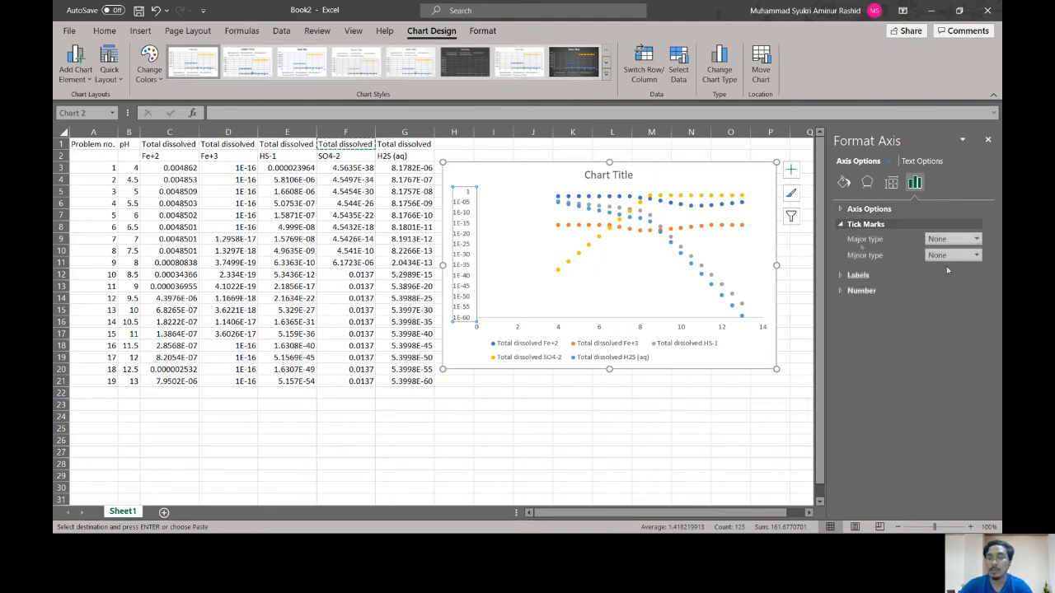
pyautogui.click(952, 238)
pyautogui.click(957, 279)
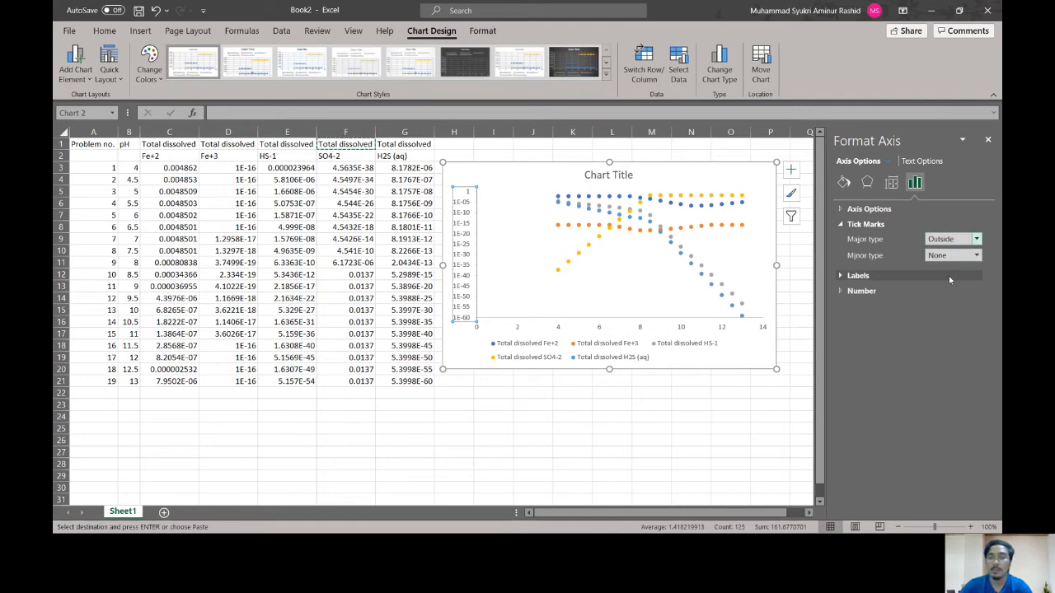
# Step: Format the vertical axis line as solid black with a width of 1 pt
pyautogui.click(843, 182)
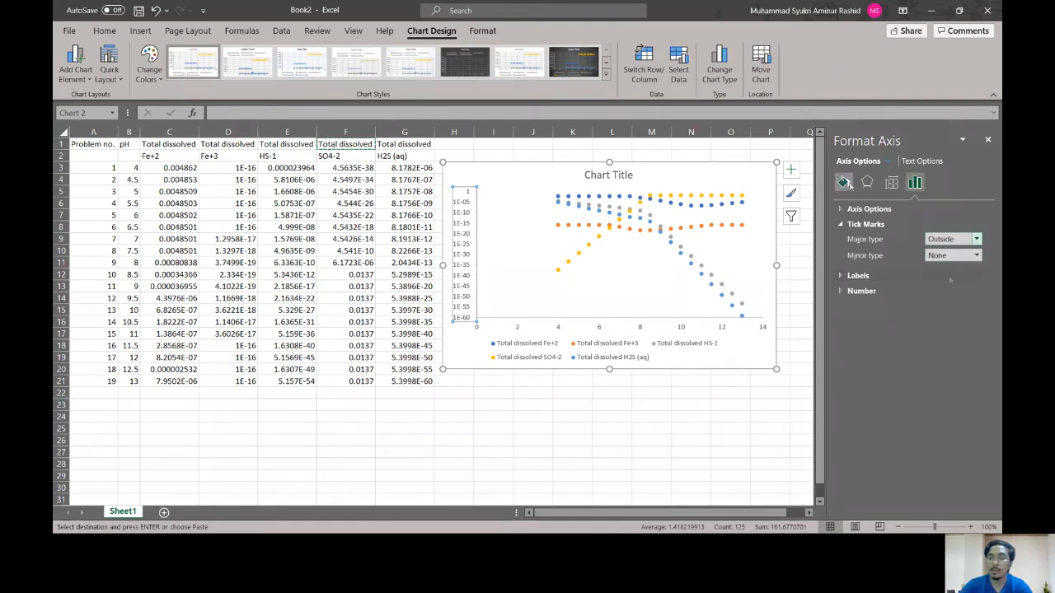
pyautogui.click(971, 308)
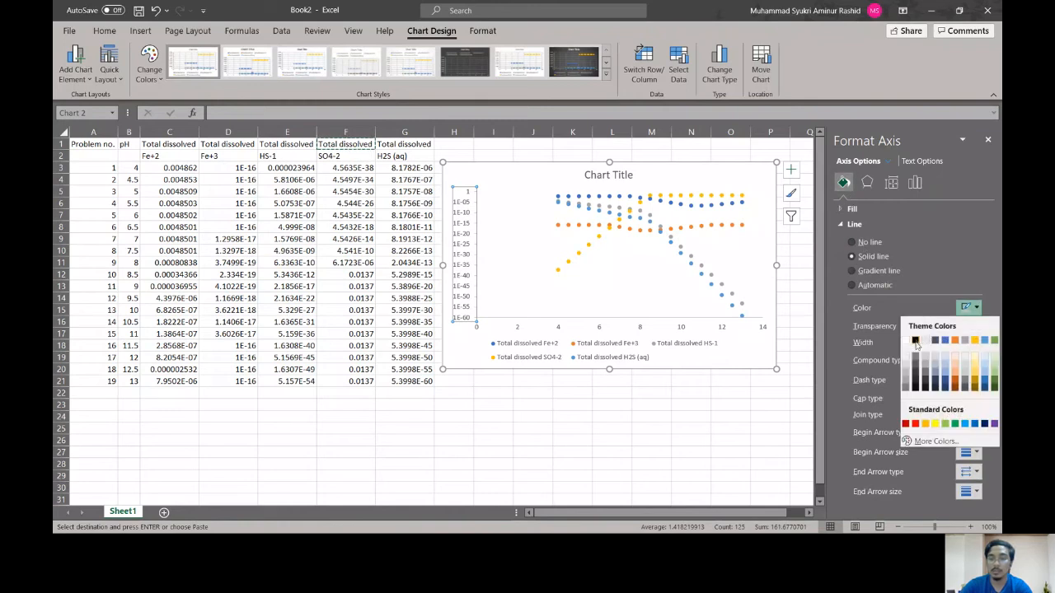
pyautogui.click(915, 341)
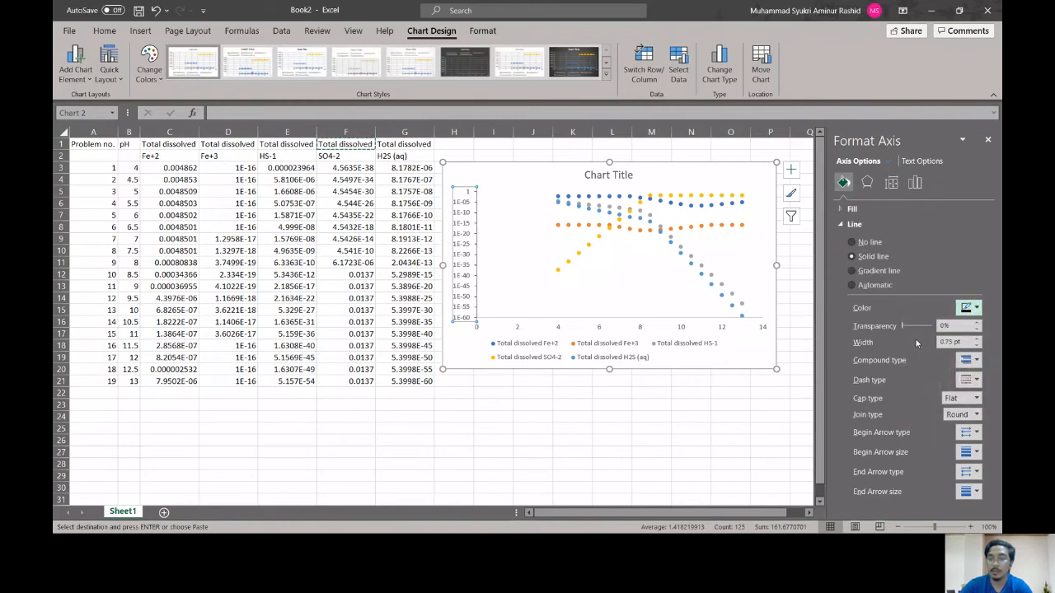
pyautogui.click(975, 338)
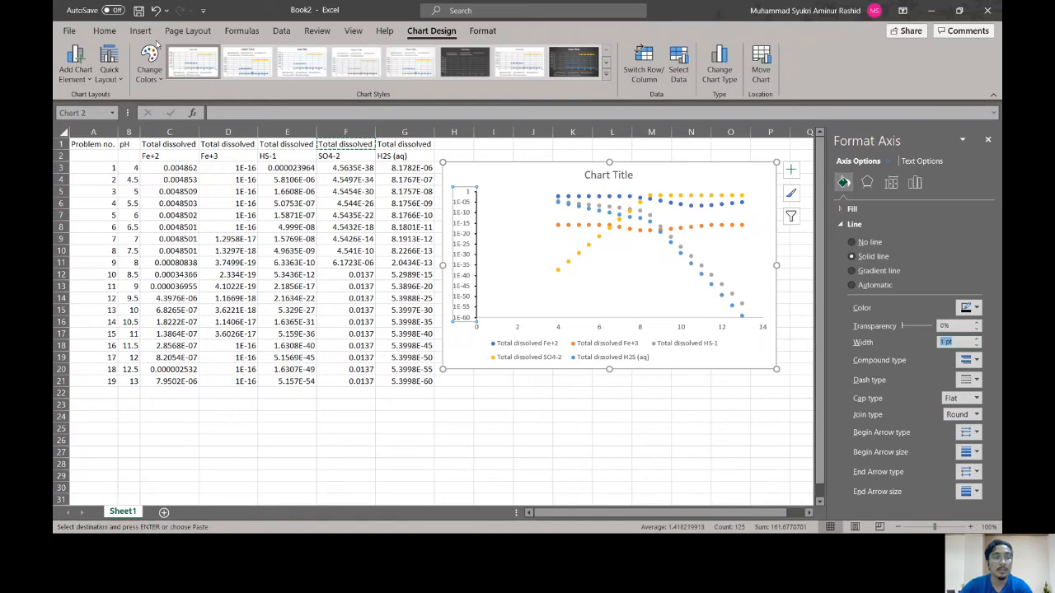
pyautogui.click(105, 31)
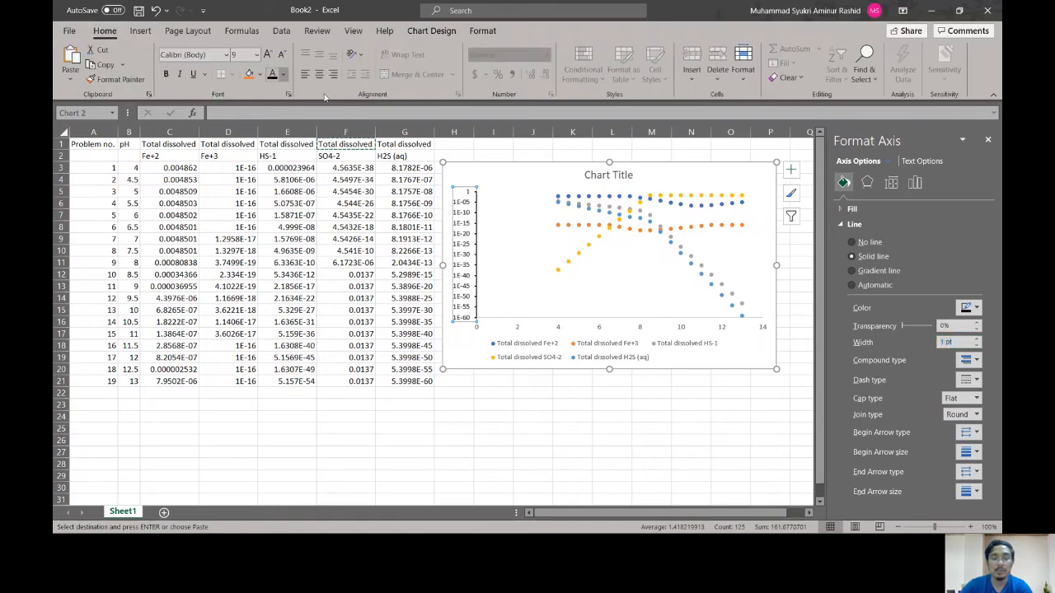
# Step: Format the horizontal axis line as solid black with a width of 1 pt
pyautogui.click(600, 327)
pyautogui.click(971, 308)
pyautogui.click(917, 339)
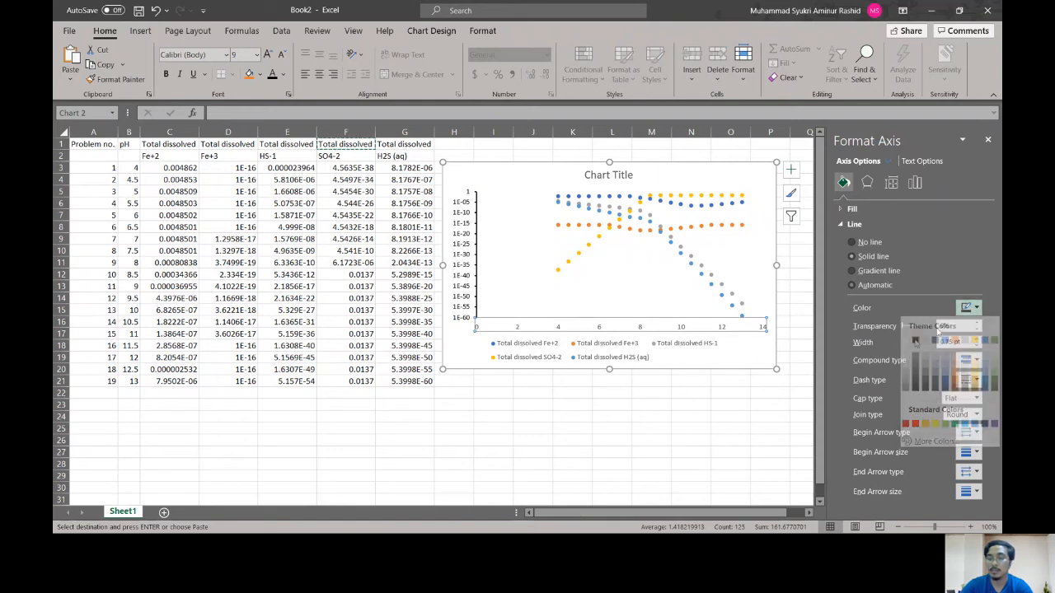
pyautogui.click(977, 340)
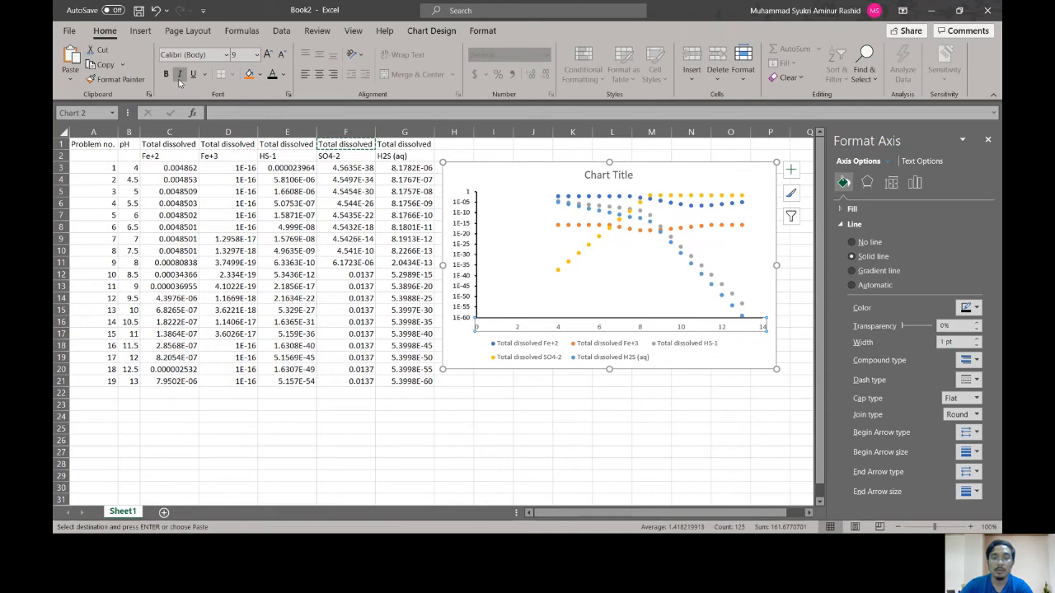
# Step: Set the horizontal axis major tick marks to Outside
pyautogui.click(914, 183)
pyautogui.click(953, 239)
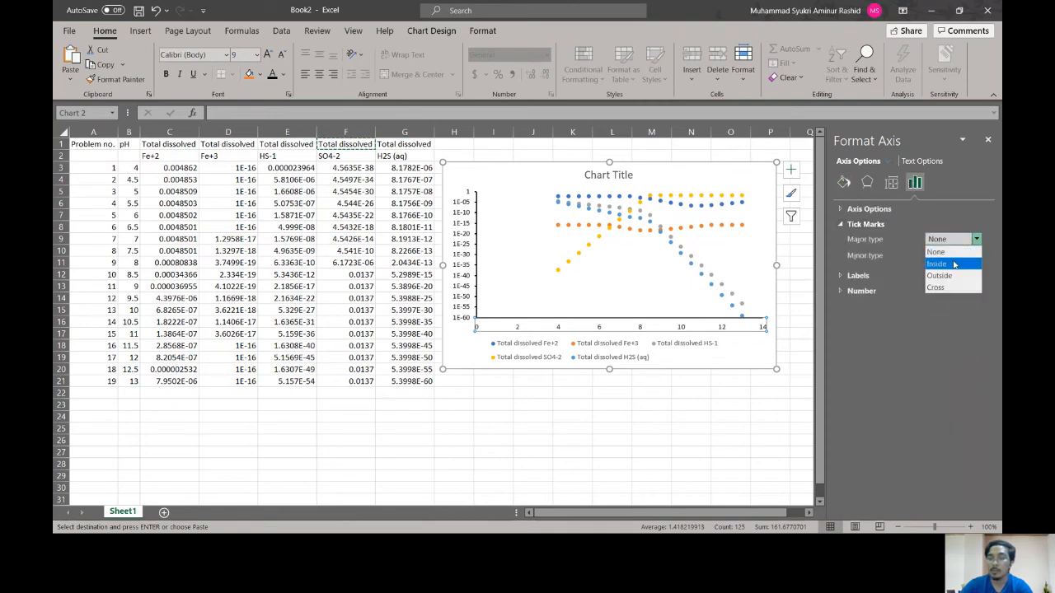
pyautogui.click(955, 272)
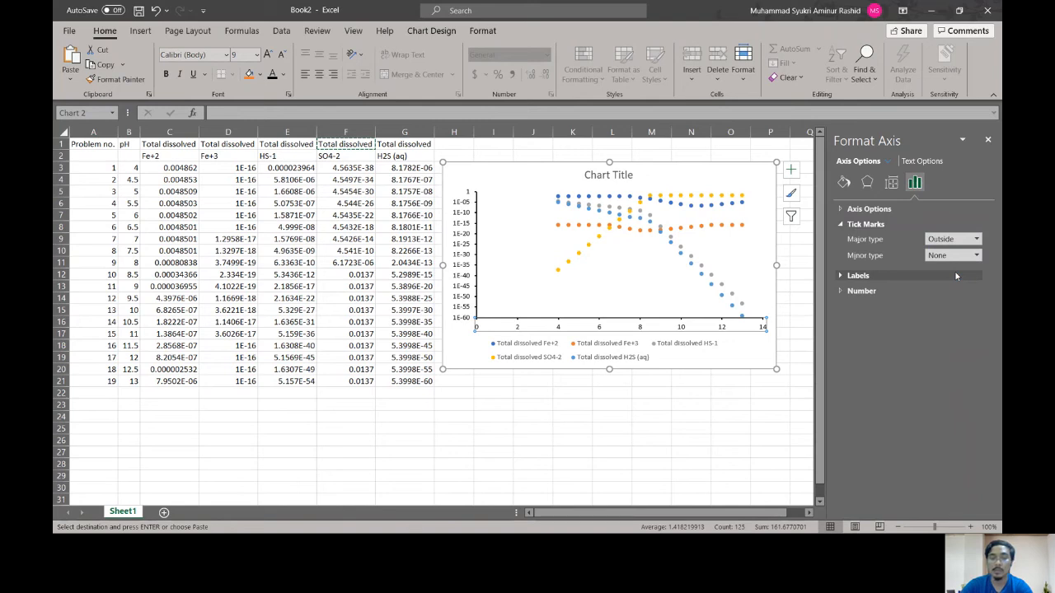
# Step: Add axis titles to the chart and name the vertical axis "Total Dissolved Solid [M]"
pyautogui.click(791, 170)
pyautogui.click(817, 198)
pyautogui.click(458, 247)
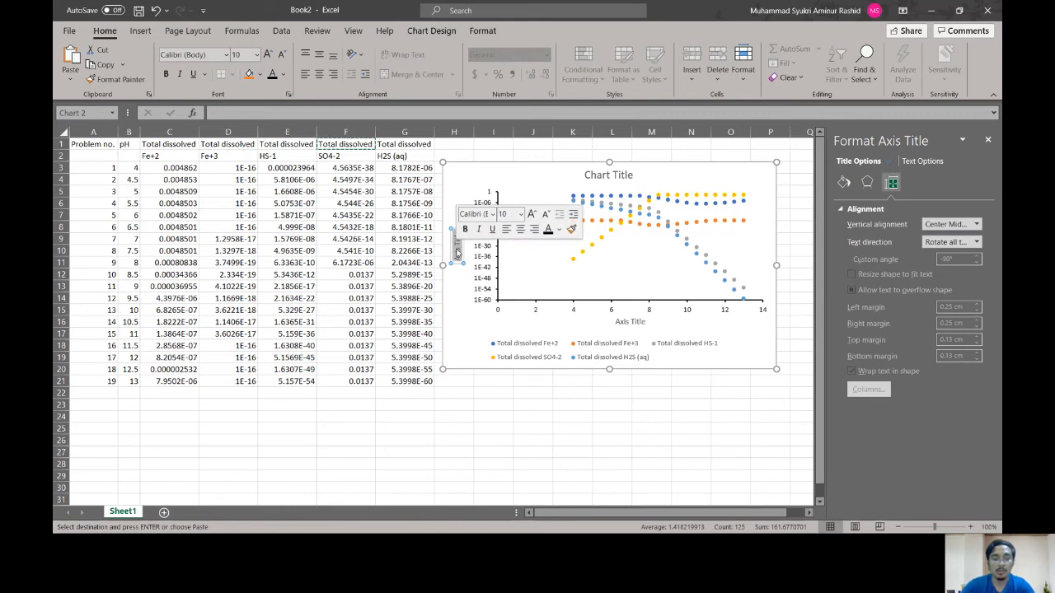
pyautogui.press('BackSpace')
pyautogui.write('Total Dissol')
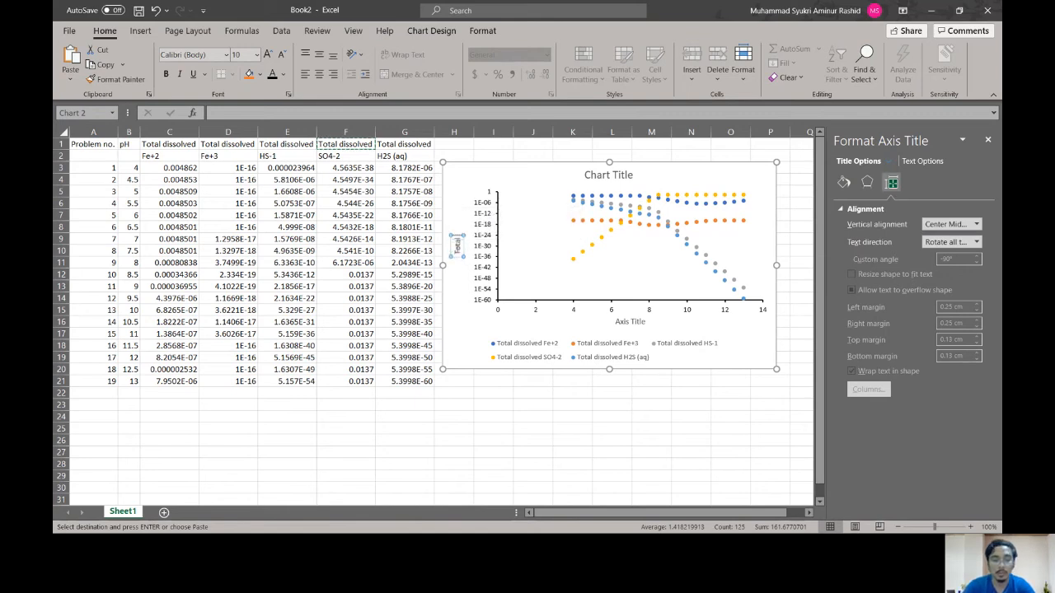
pyautogui.write('ved')
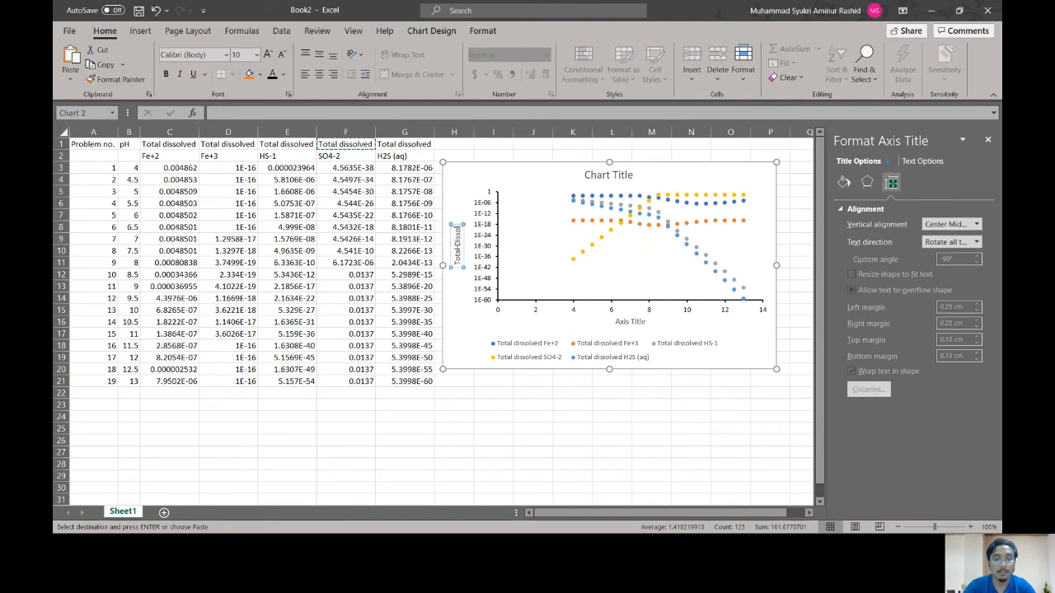
pyautogui.write(' Soli')
pyautogui.write('d')
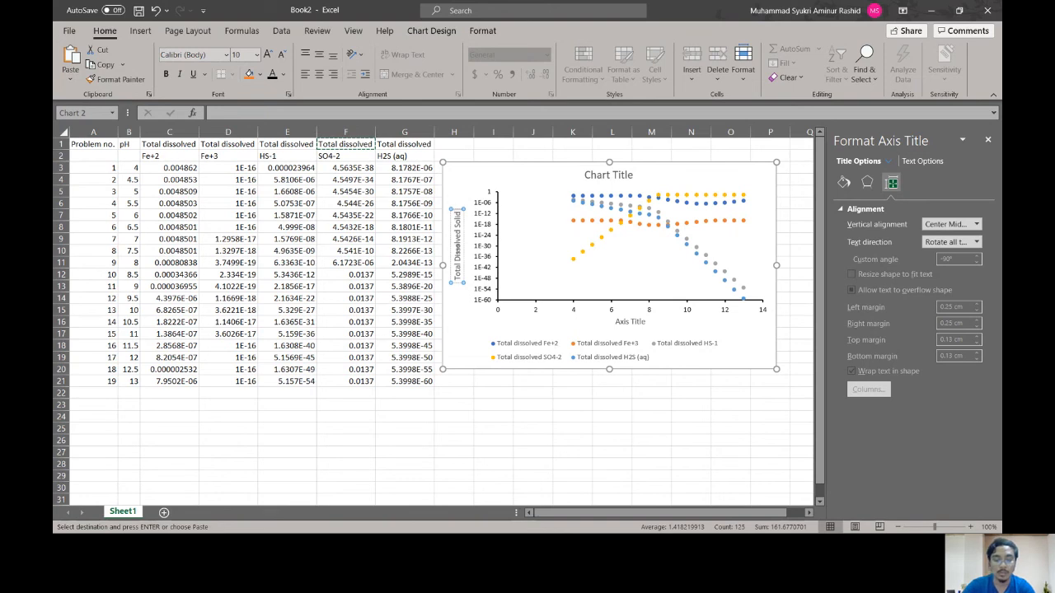
pyautogui.write(' (')
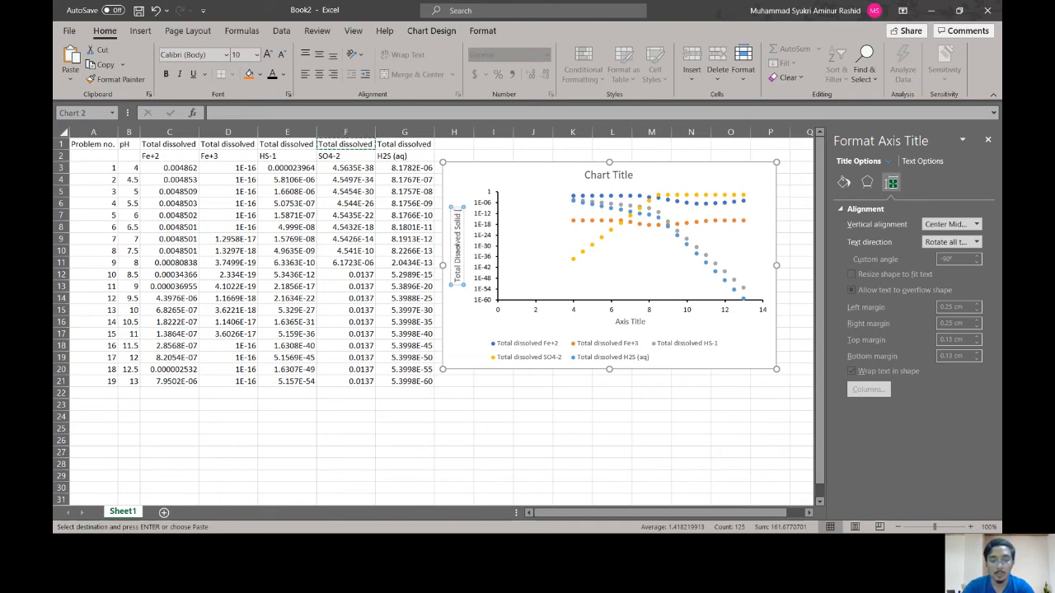
pyautogui.write('M)')
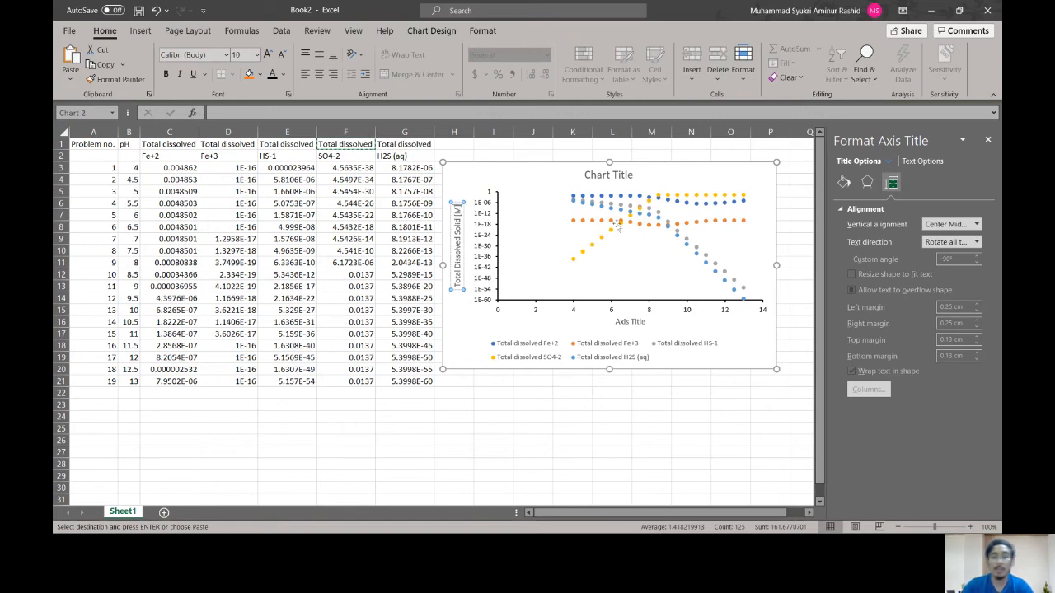
# Step: Change the horizontal axis title to "pH [/]"
pyautogui.click(635, 321)
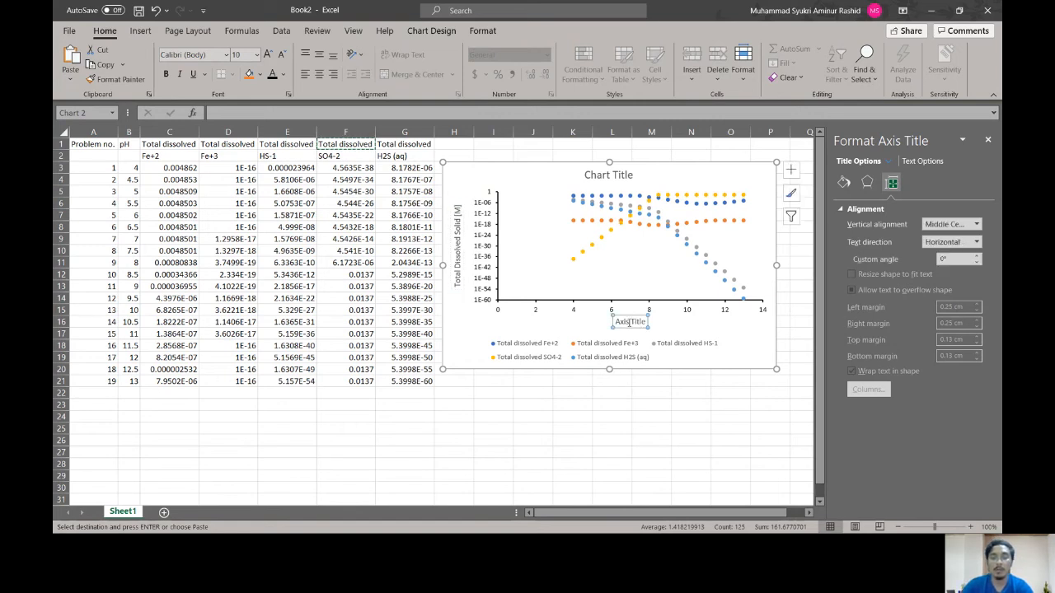
pyautogui.doubleClick(629, 322)
pyautogui.tripleClick(630, 325)
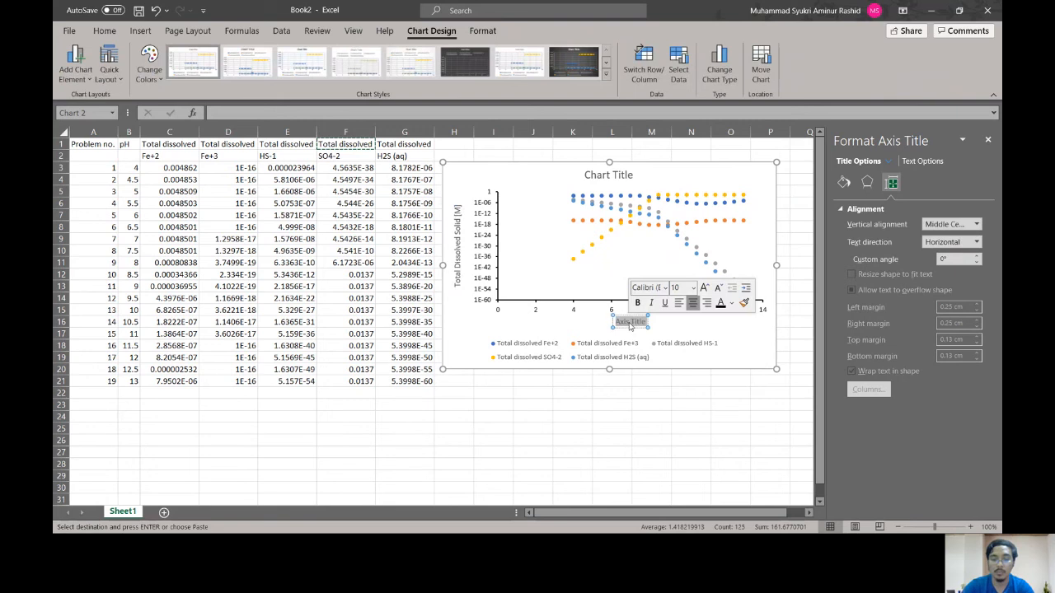
pyautogui.write('pH')
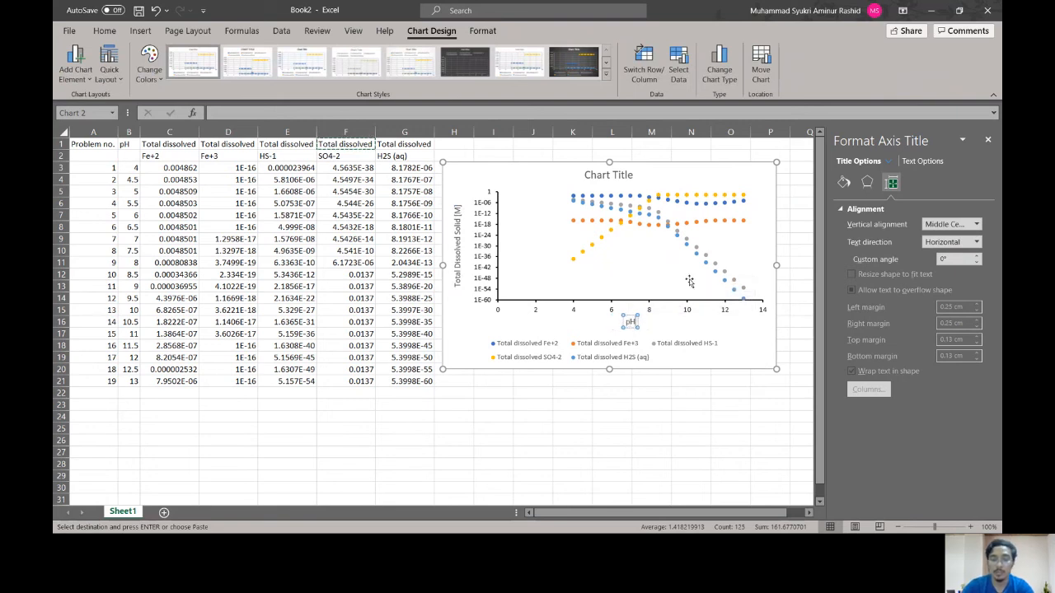
pyautogui.write(' [/]')
pyautogui.click(751, 331)
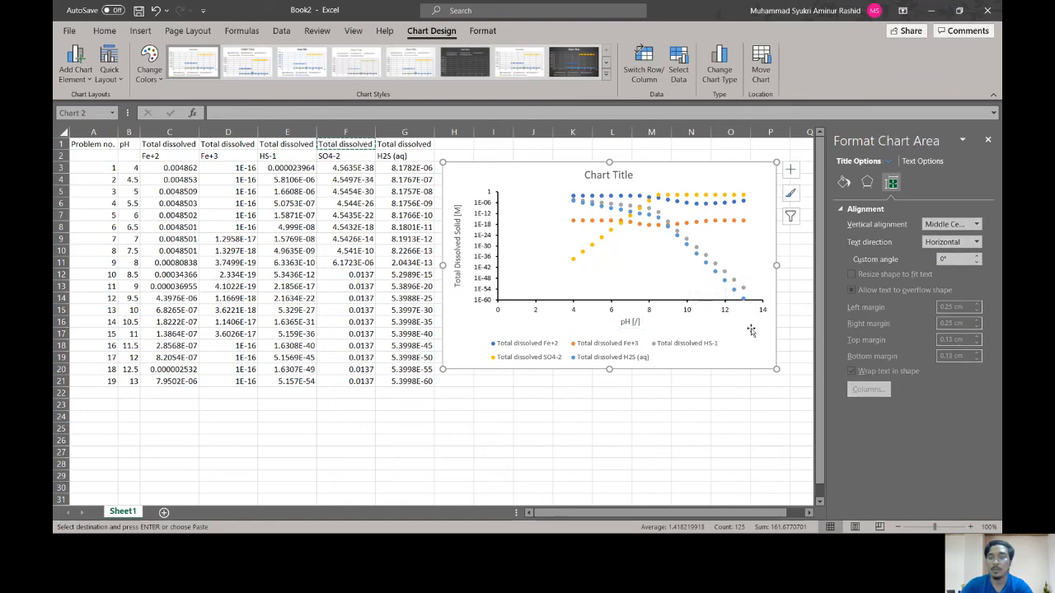
# Step: Enlarge the chart by extending its lower-right corner to about the right edge of column P and row 21
pyautogui.click(719, 405)
pyautogui.click(764, 357)
pyautogui.moveTo(776, 369); pyautogui.dragTo(803, 386)
pyautogui.click(716, 452)
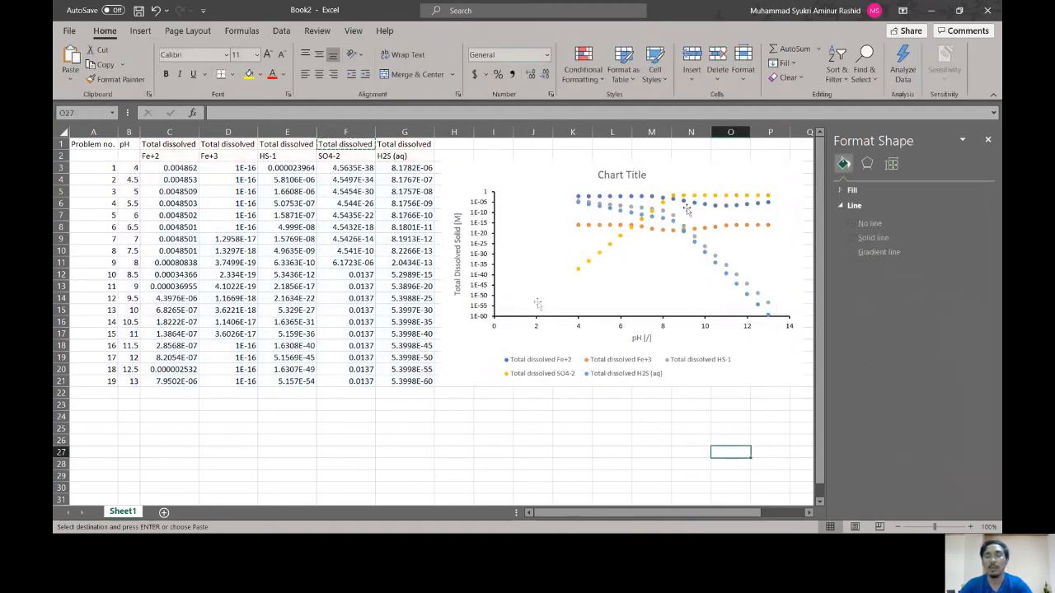
# Step: Change the chart title to "Total Dissolved Solid vs pH", deselect the chart and close the formatting pane
pyautogui.click(630, 175)
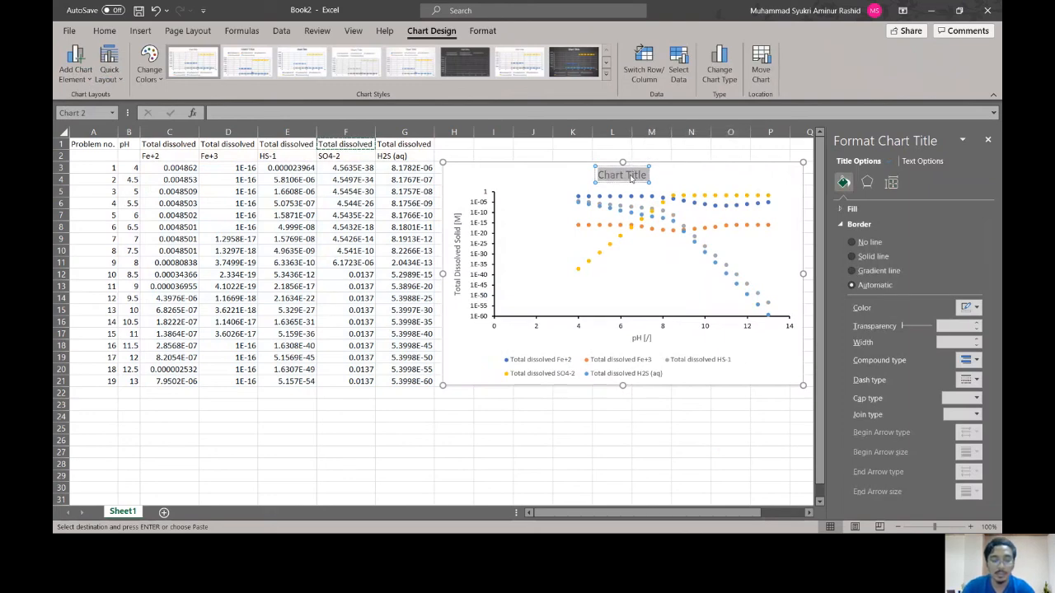
pyautogui.write('Tot')
pyautogui.write('al')
pyautogui.write(' Re')
pyautogui.press('BackSpace')
pyautogui.press('BackSpace')
pyautogui.write('Dissolved')
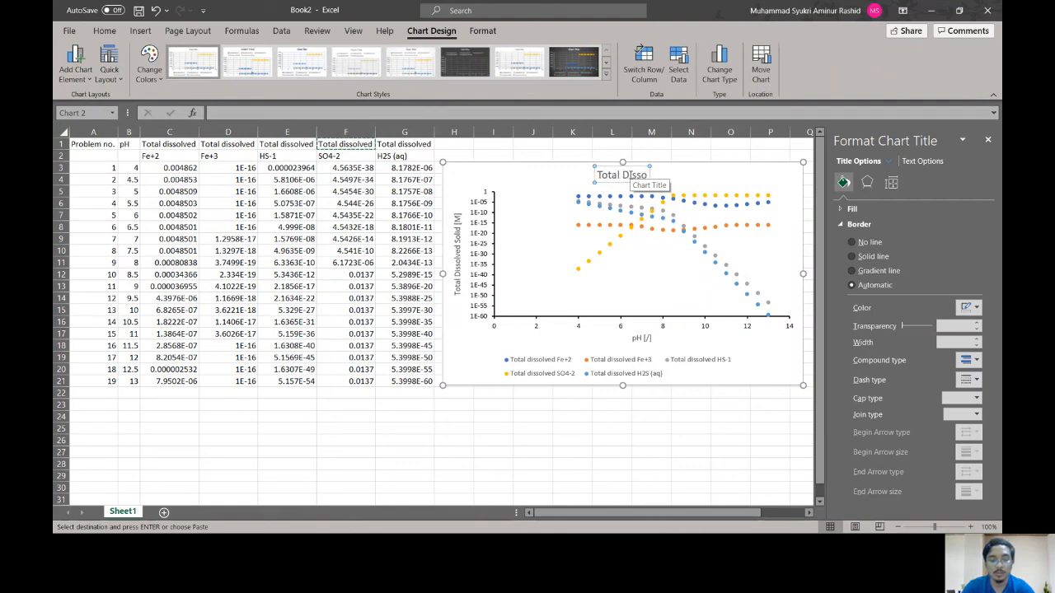
pyautogui.write(' Solid')
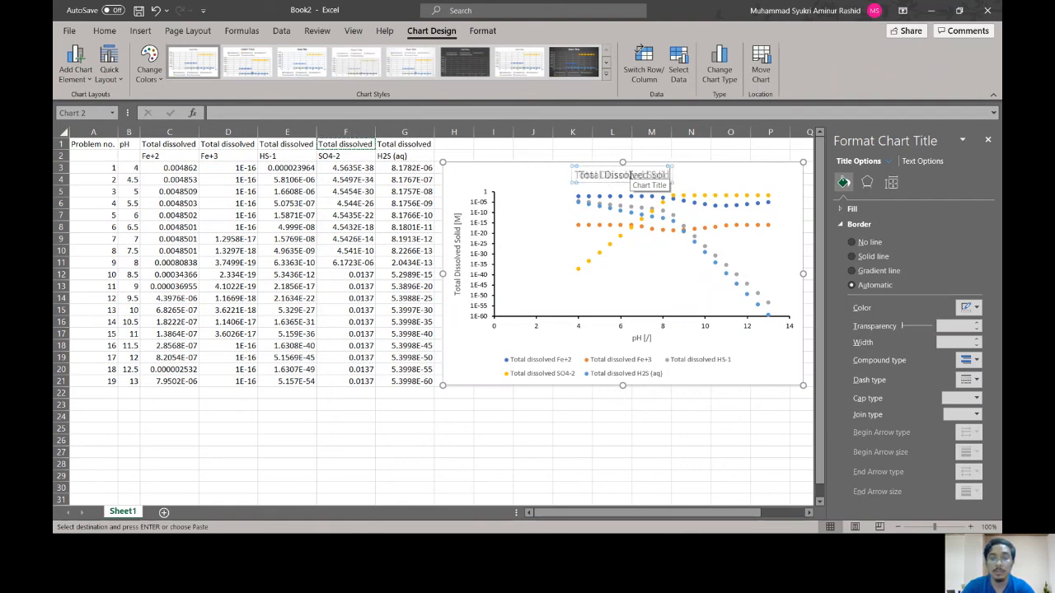
pyautogui.write(' vs pH')
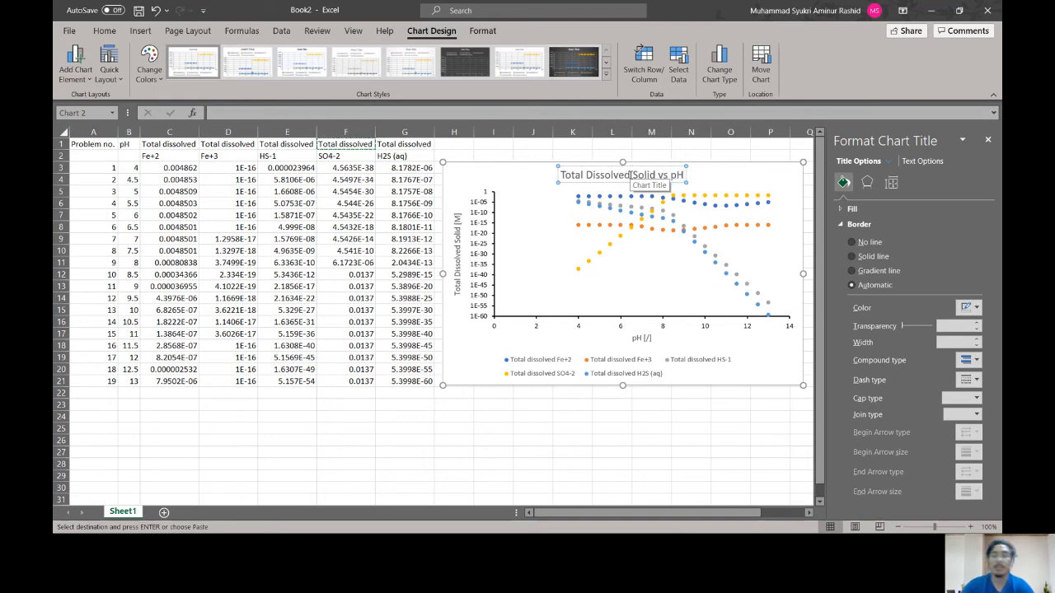
pyautogui.click(714, 176)
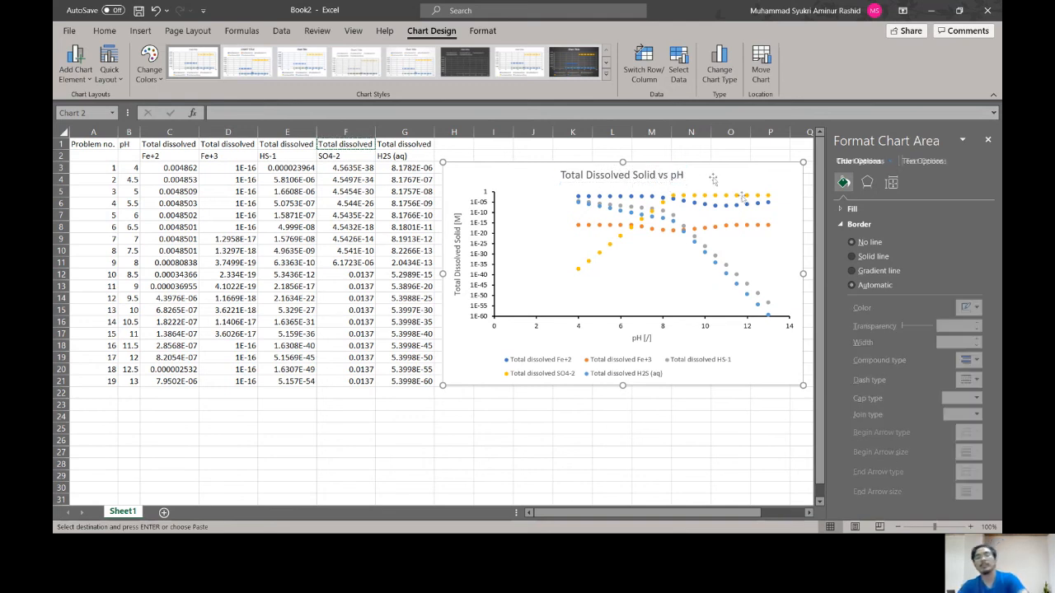
pyautogui.click(736, 451)
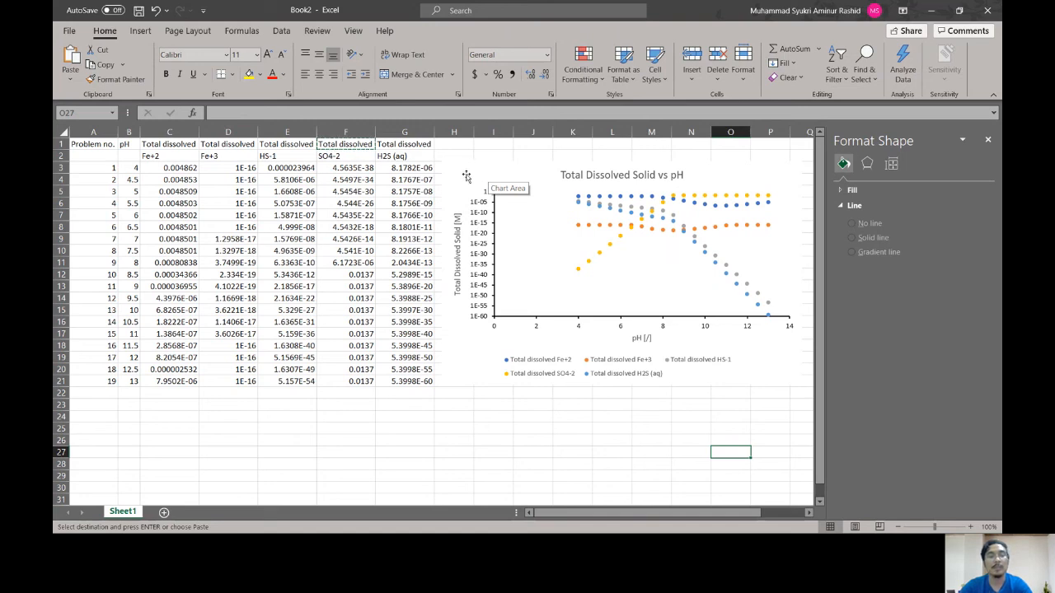
pyautogui.click(988, 139)
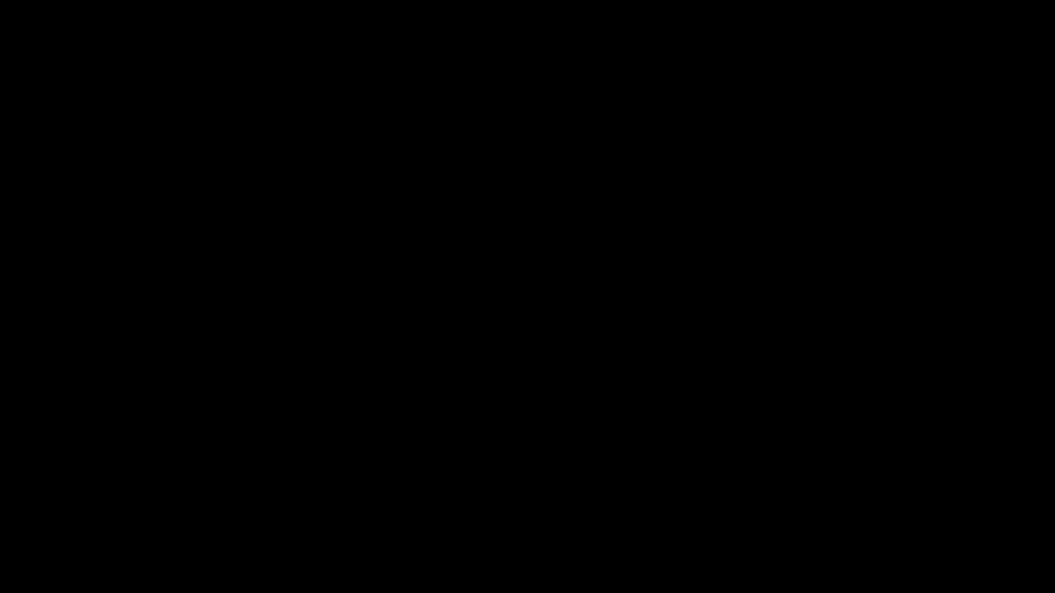